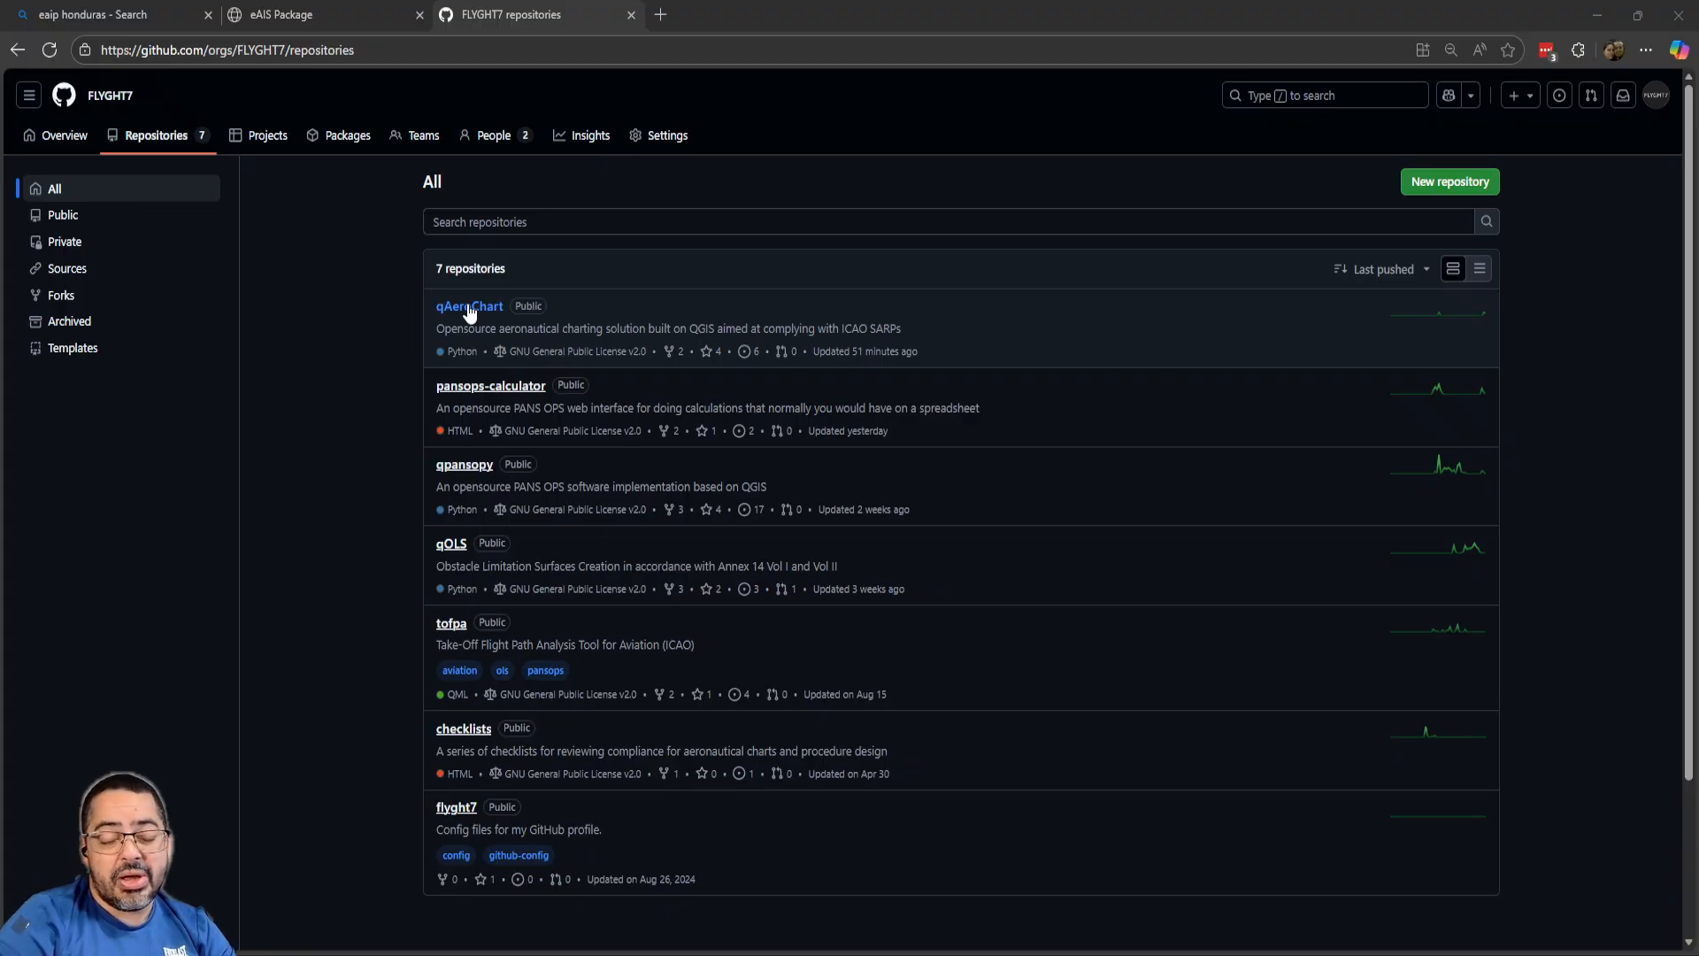
Open the qAeroChart repository and look over its README
click(475, 317)
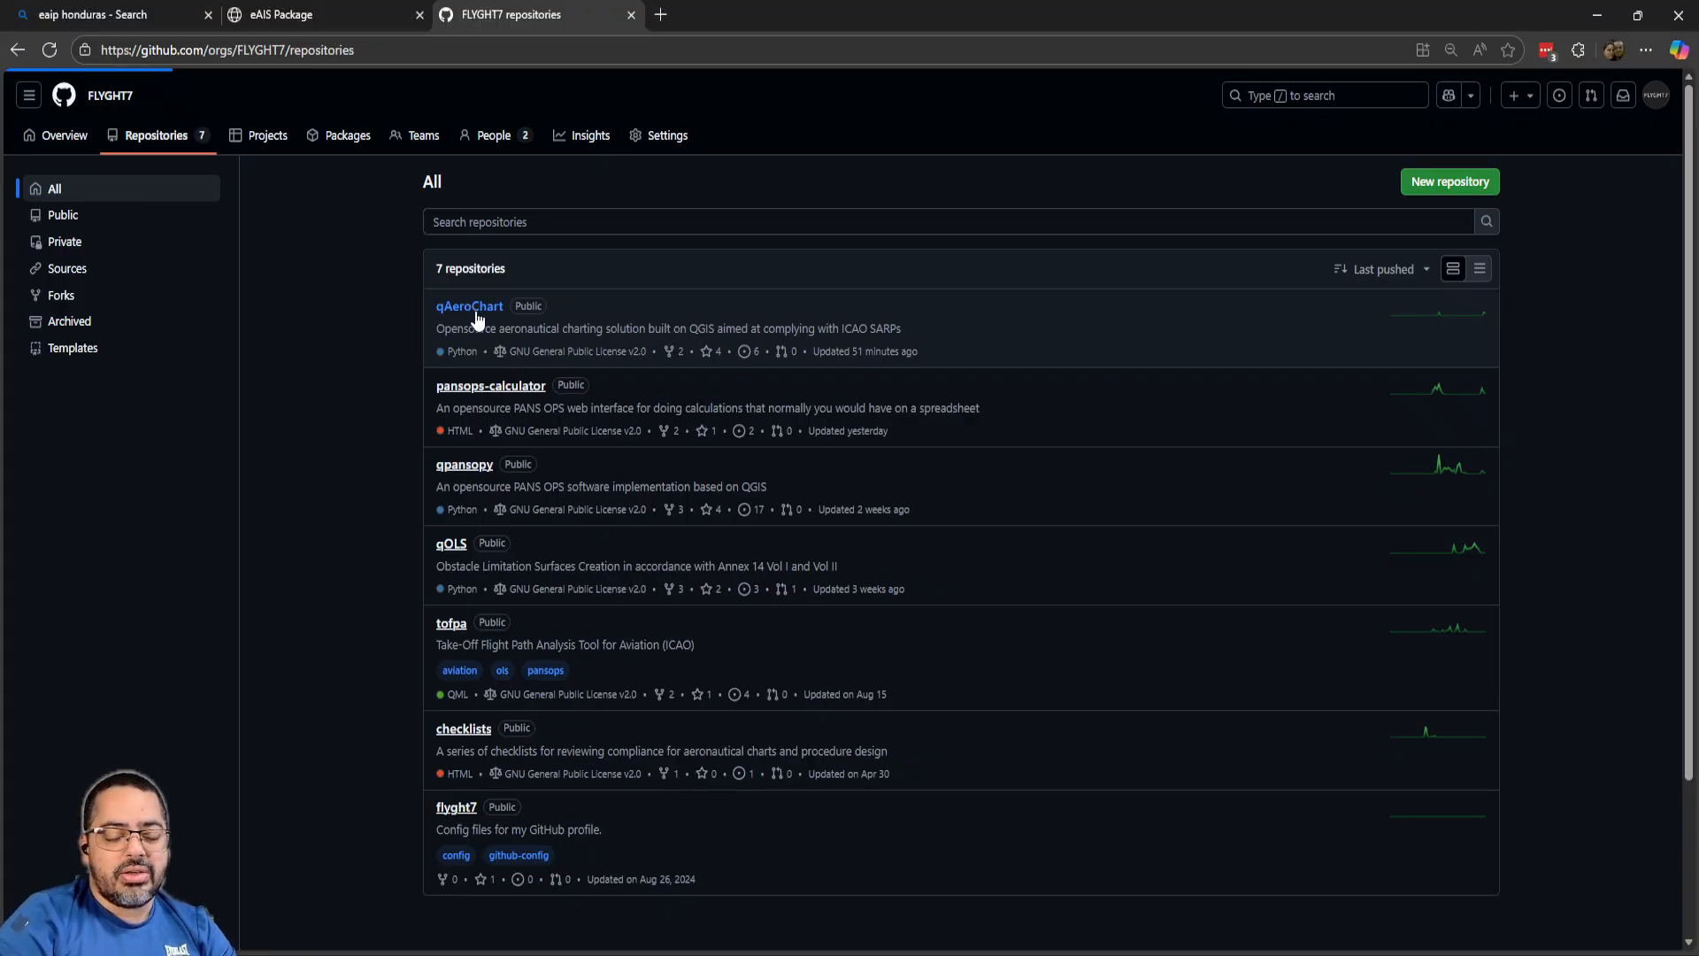
scroll(619, 549, down, 3)
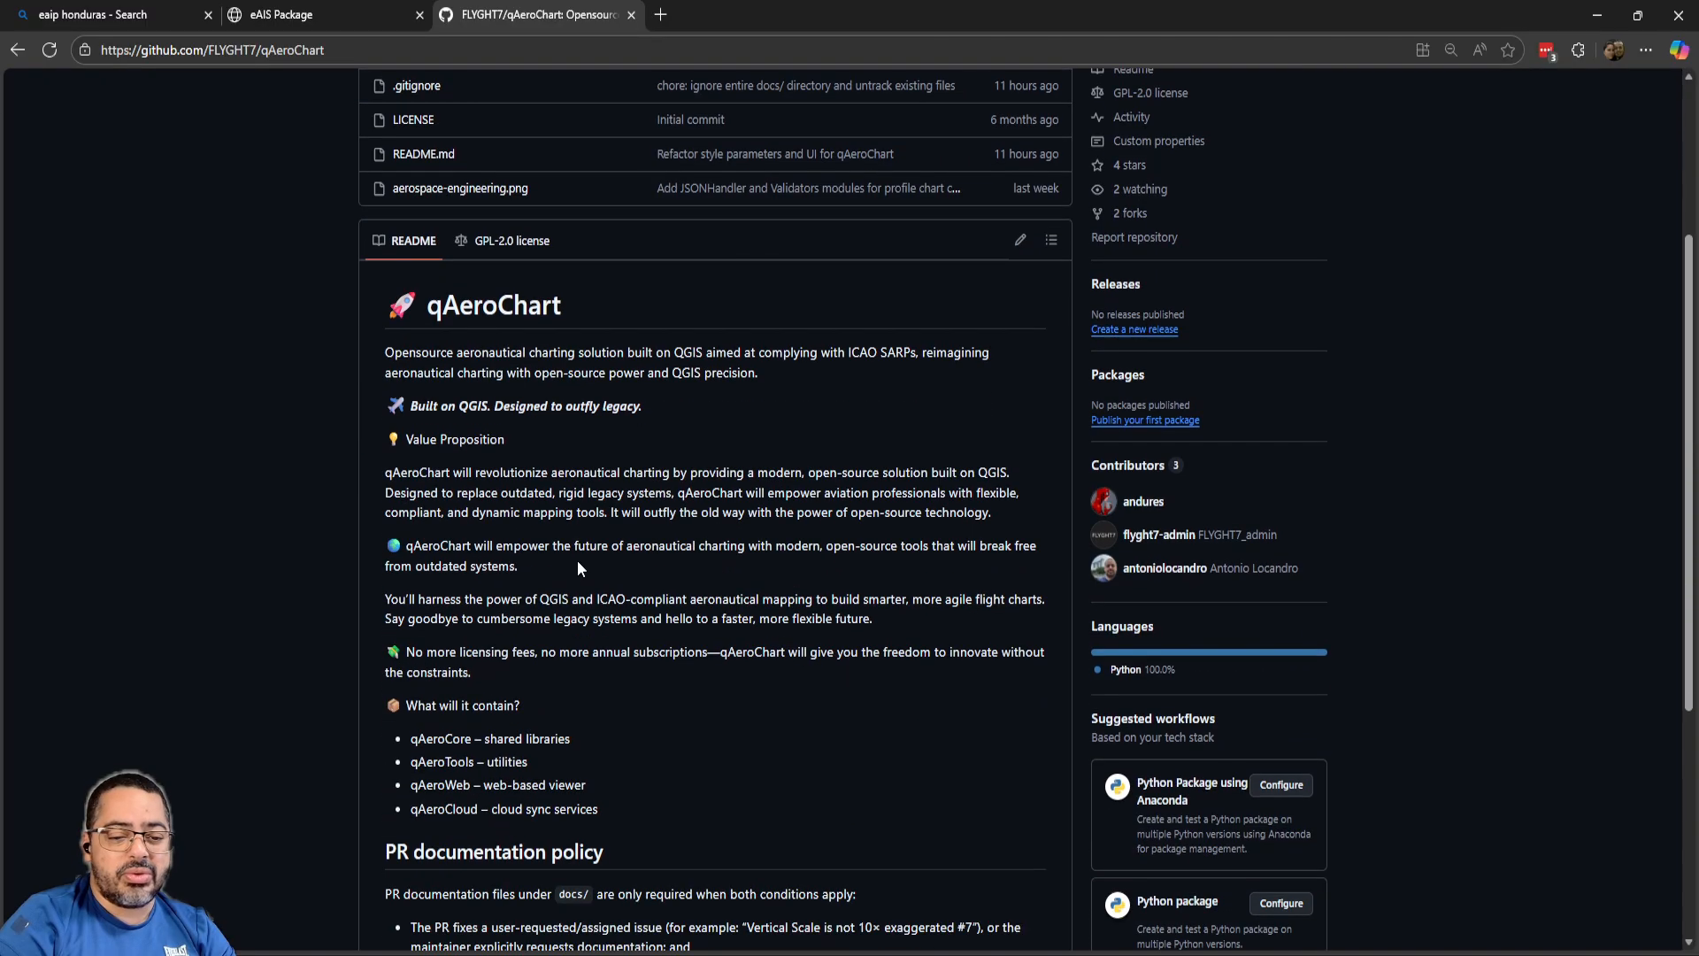
Switch to the Honduras eAIS Package page and examine the plan and profile views of the Roatan VOR Z RWY 07 approach chart
click(337, 19)
scroll(457, 522, down, 1)
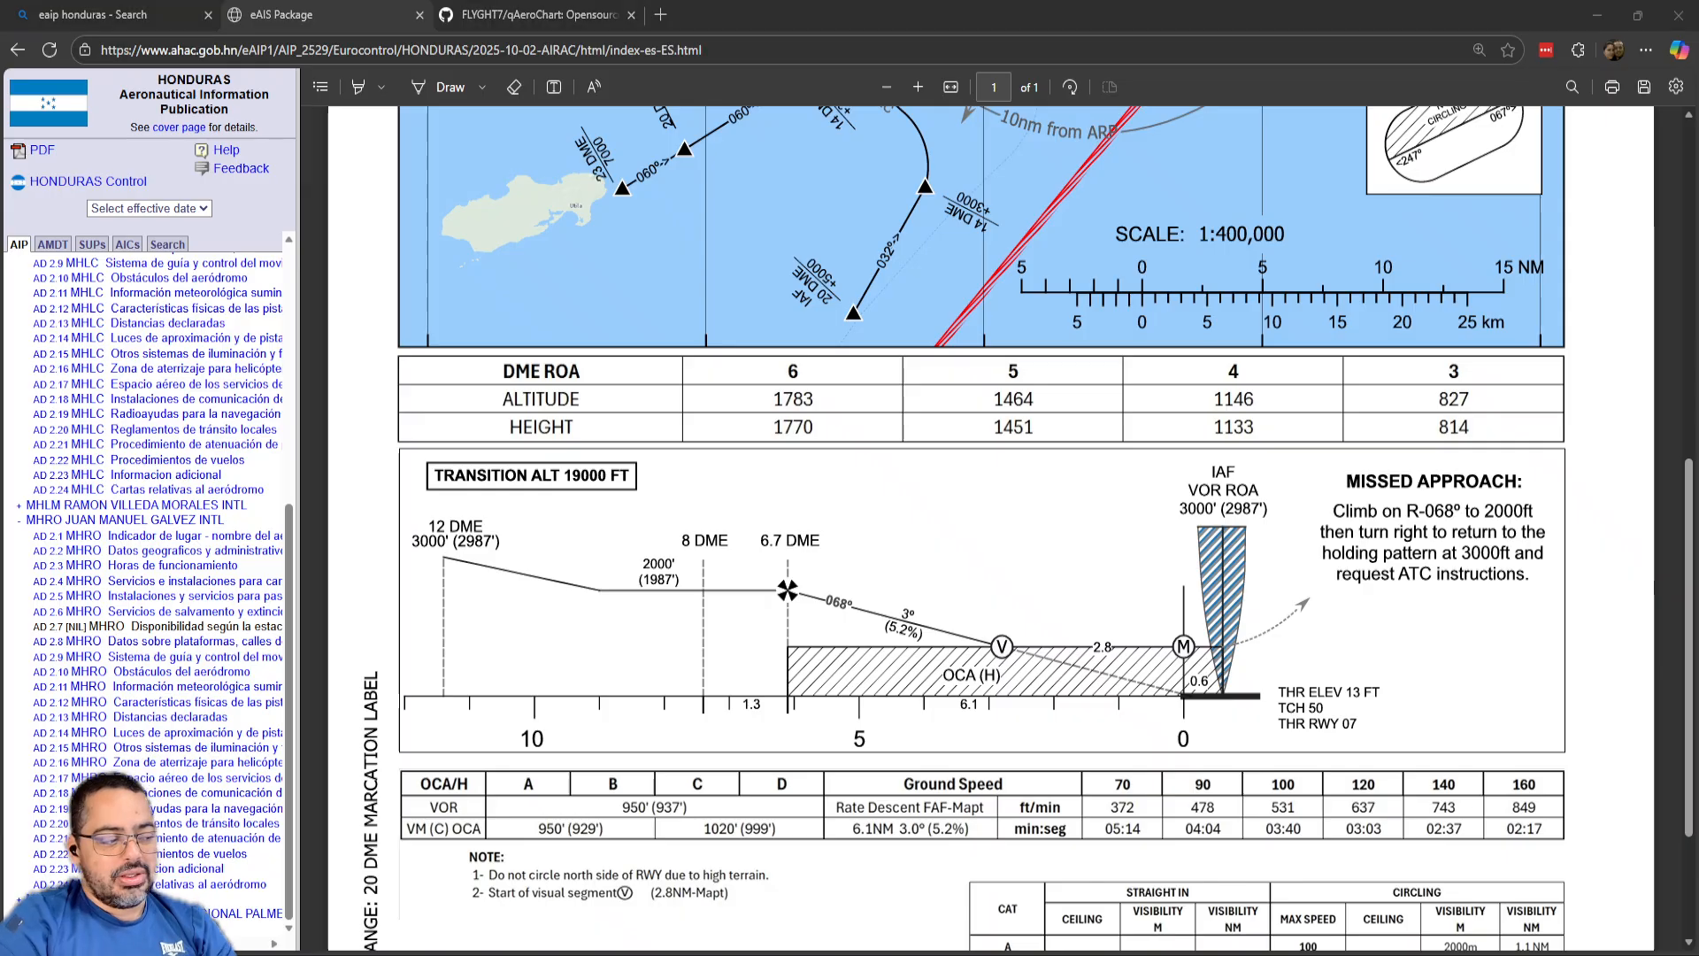
scroll(952, 434, up, 8)
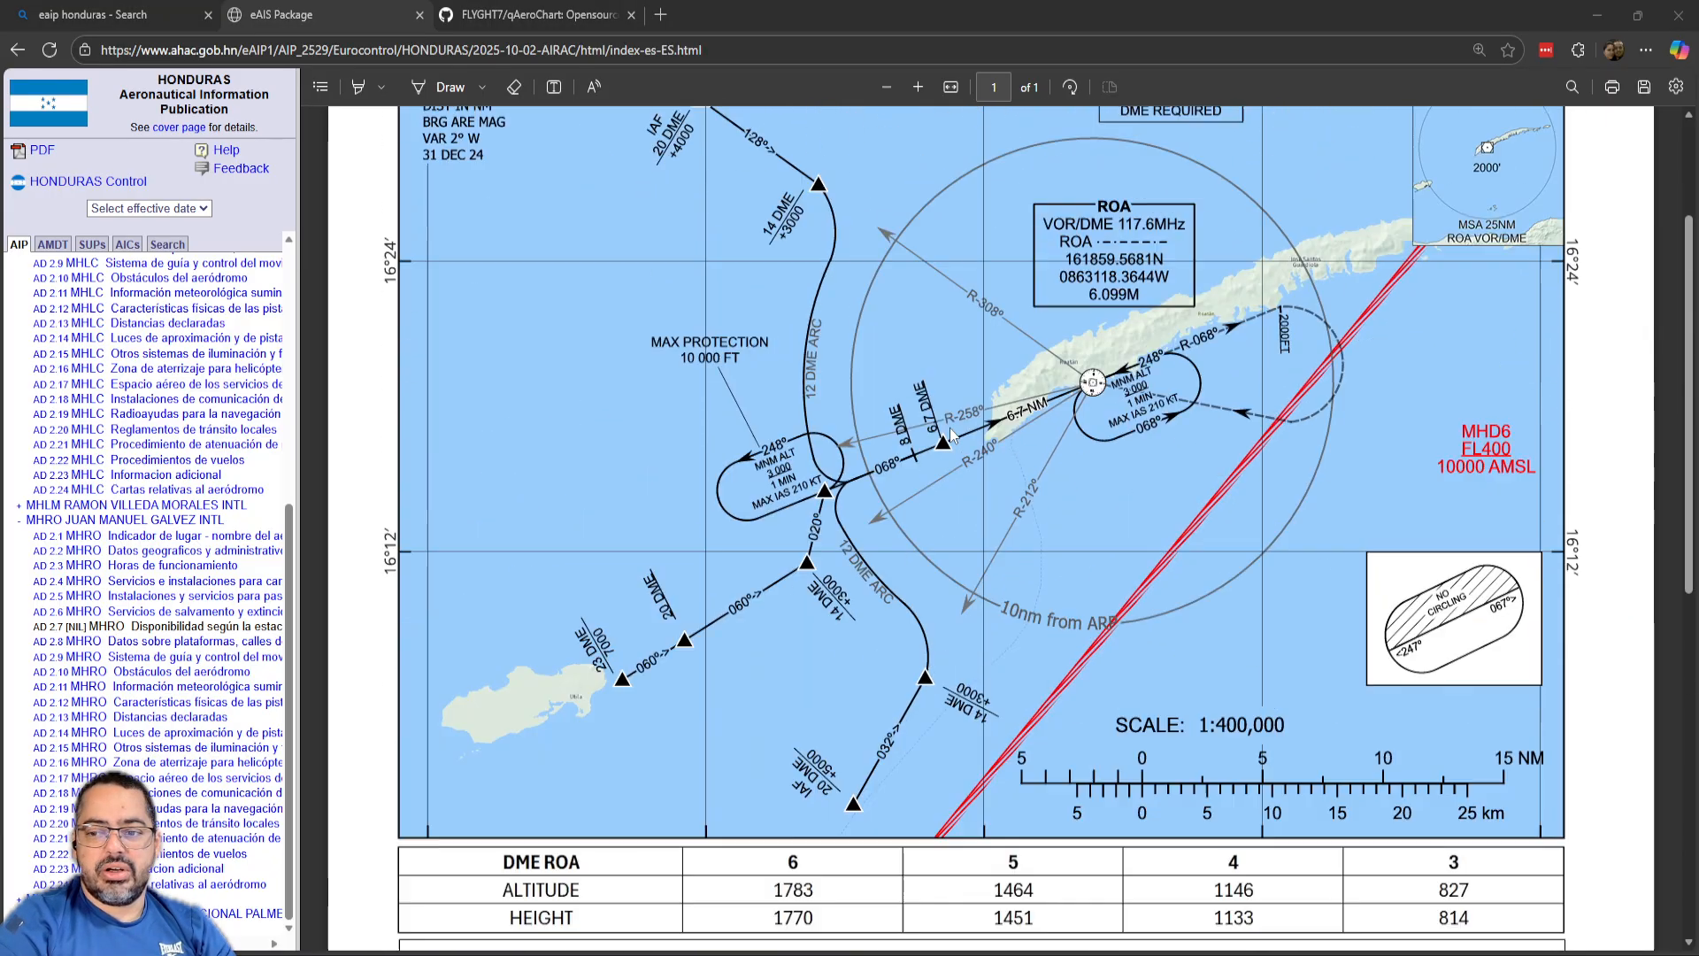
scroll(1347, 310, down, 6)
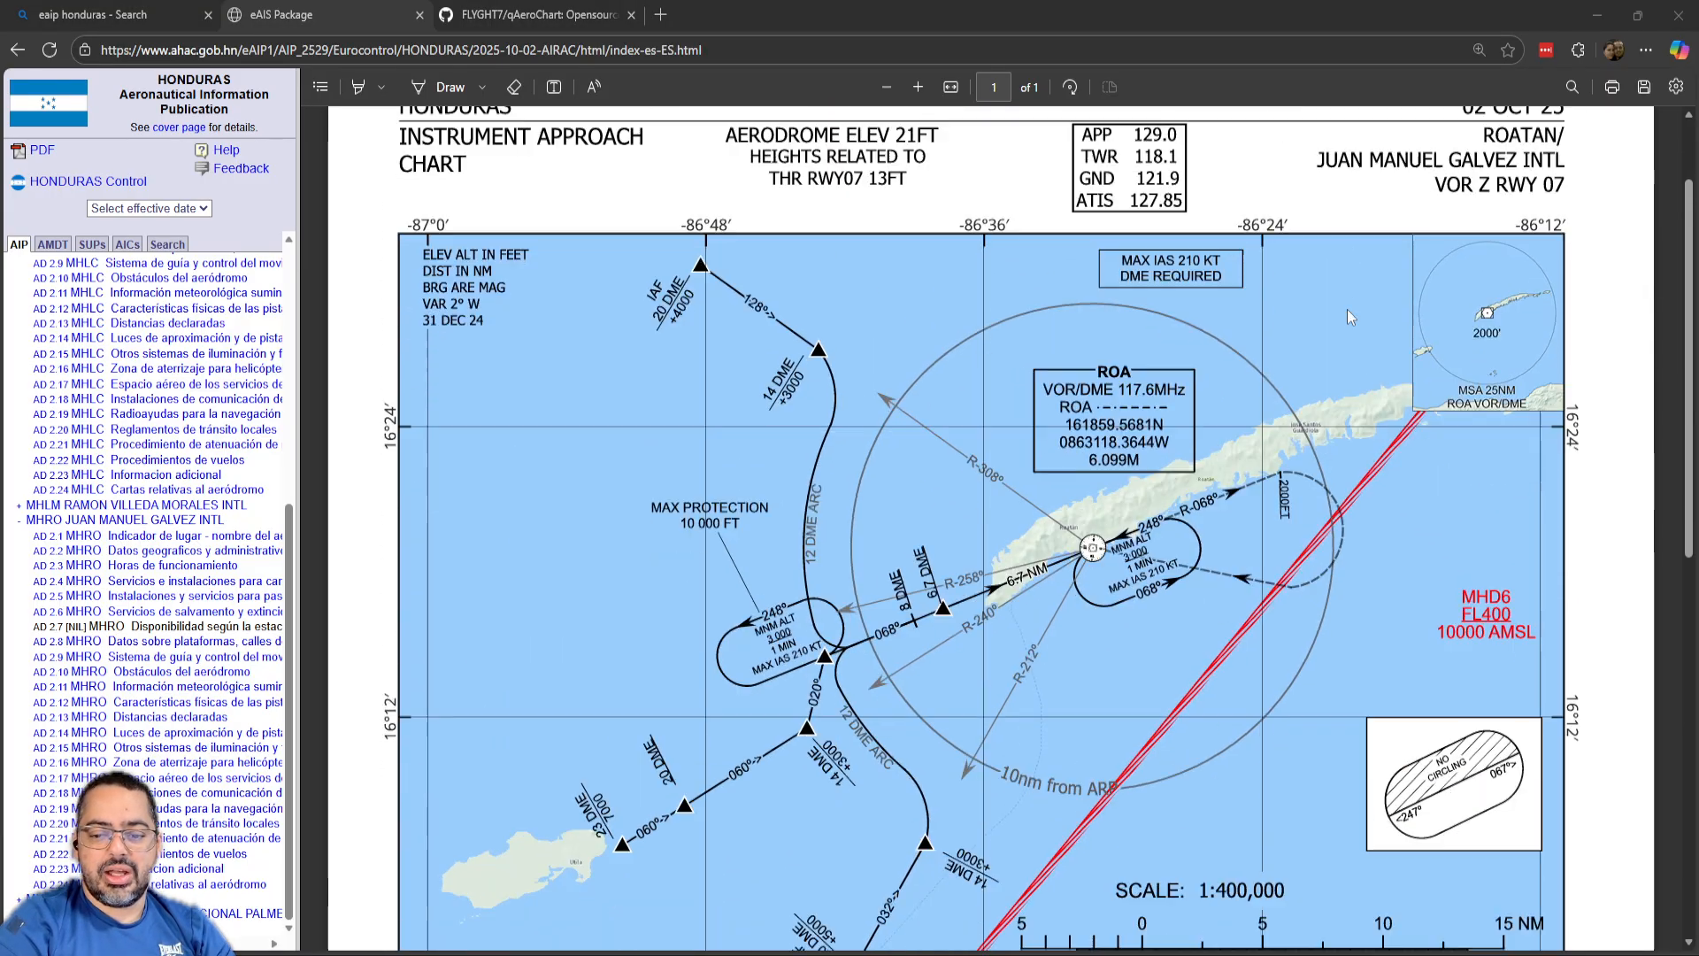
scroll(1287, 365, down, 2)
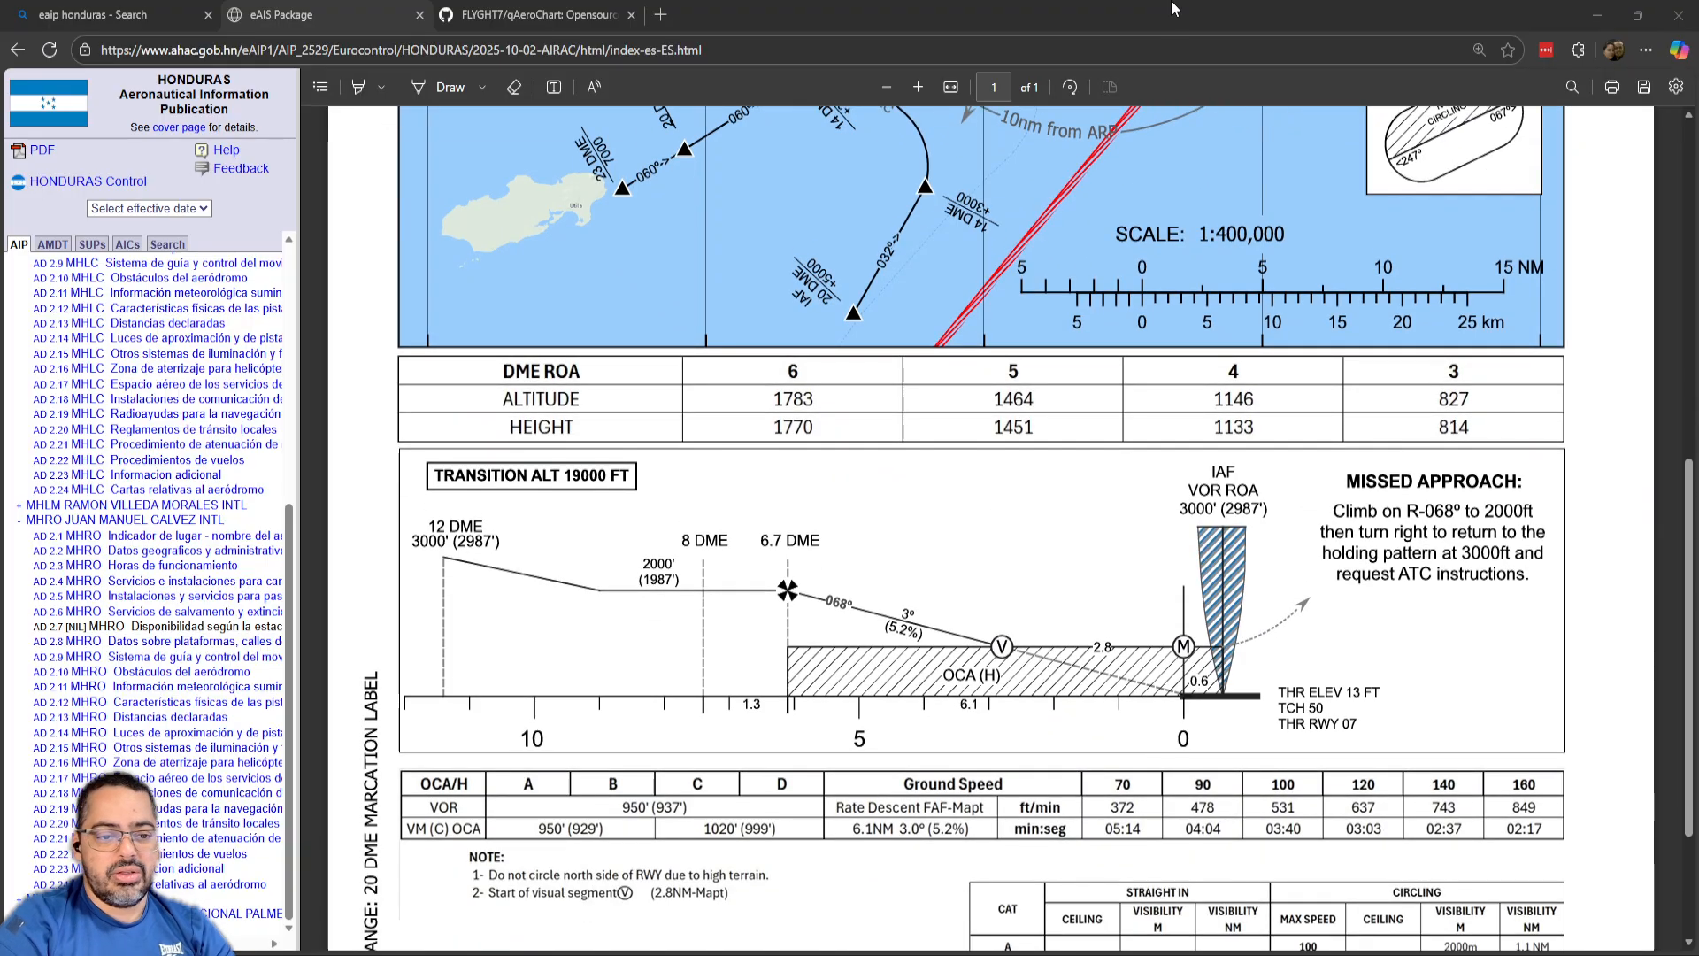
Switch to QGIS and open the Generate Profile form of the qAeroChart plugin
drag(1174, 9, 1001, 680)
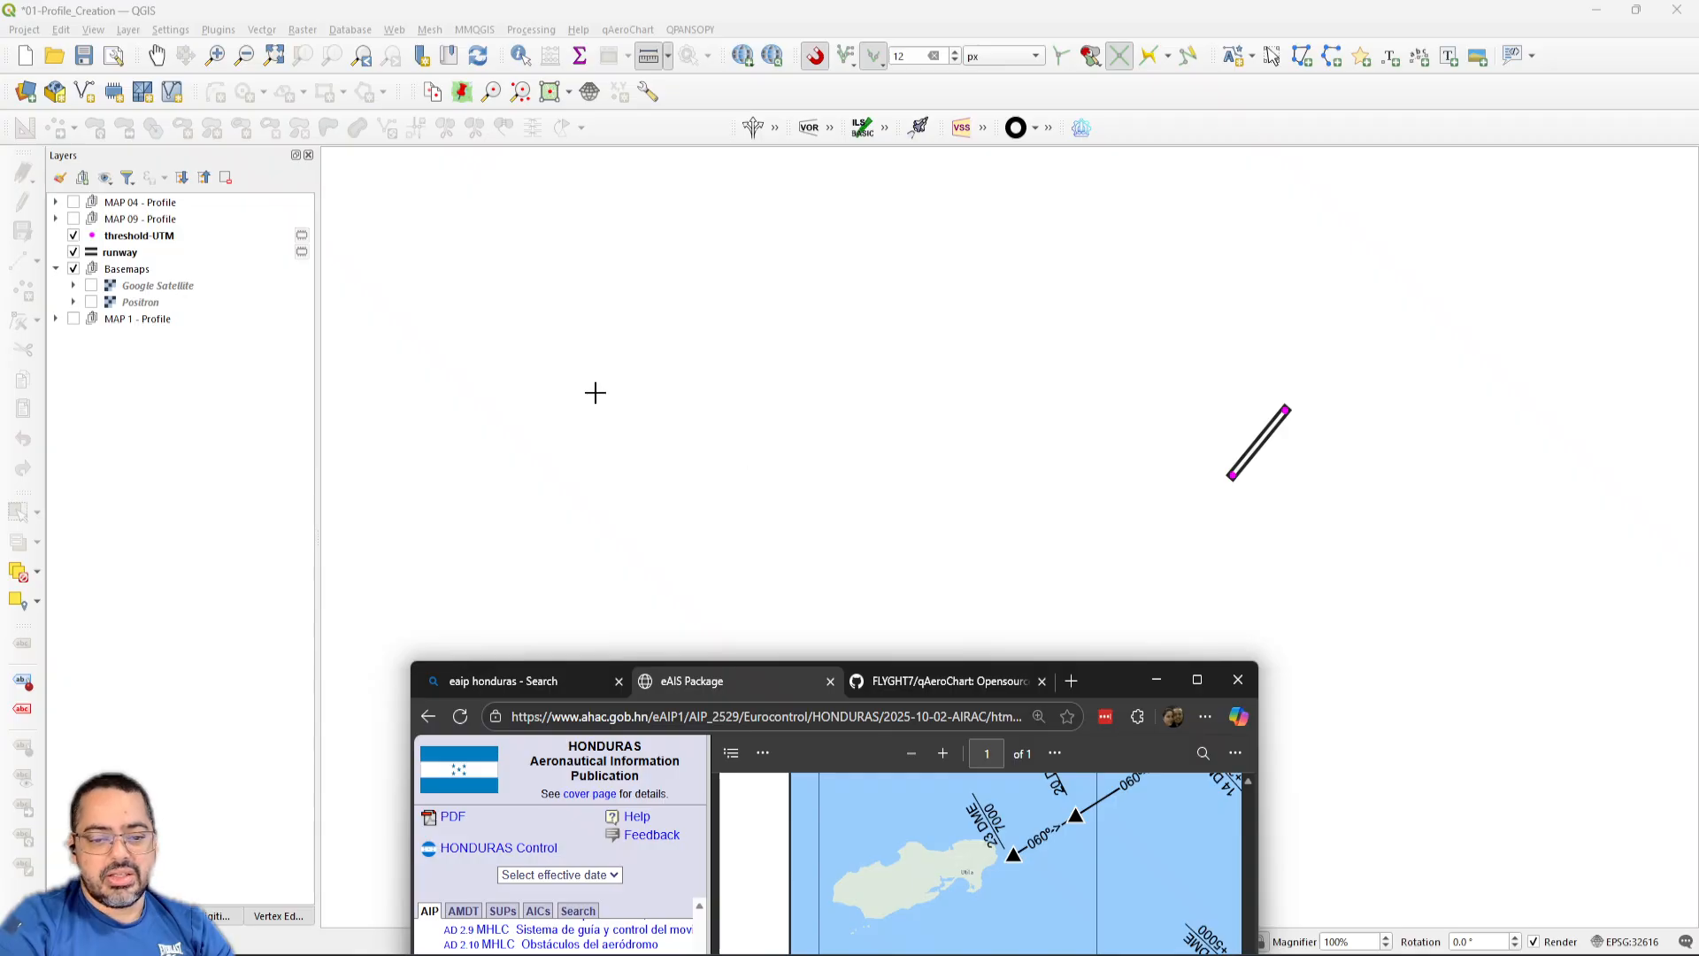
click(1197, 680)
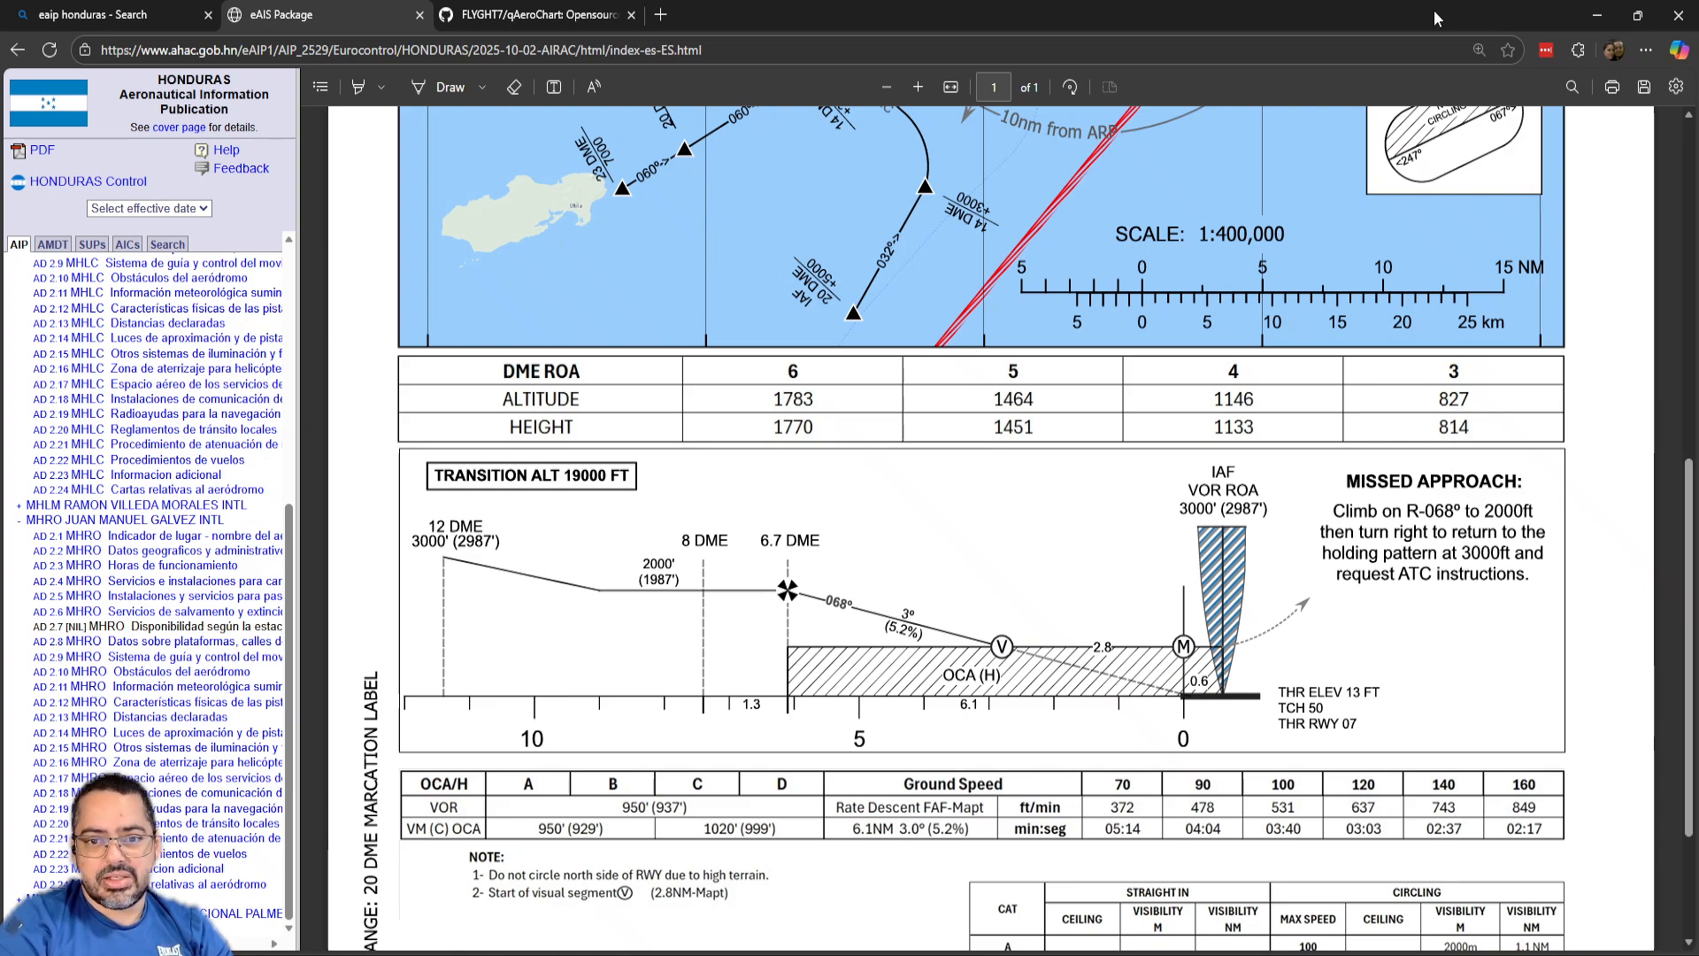
click(1598, 15)
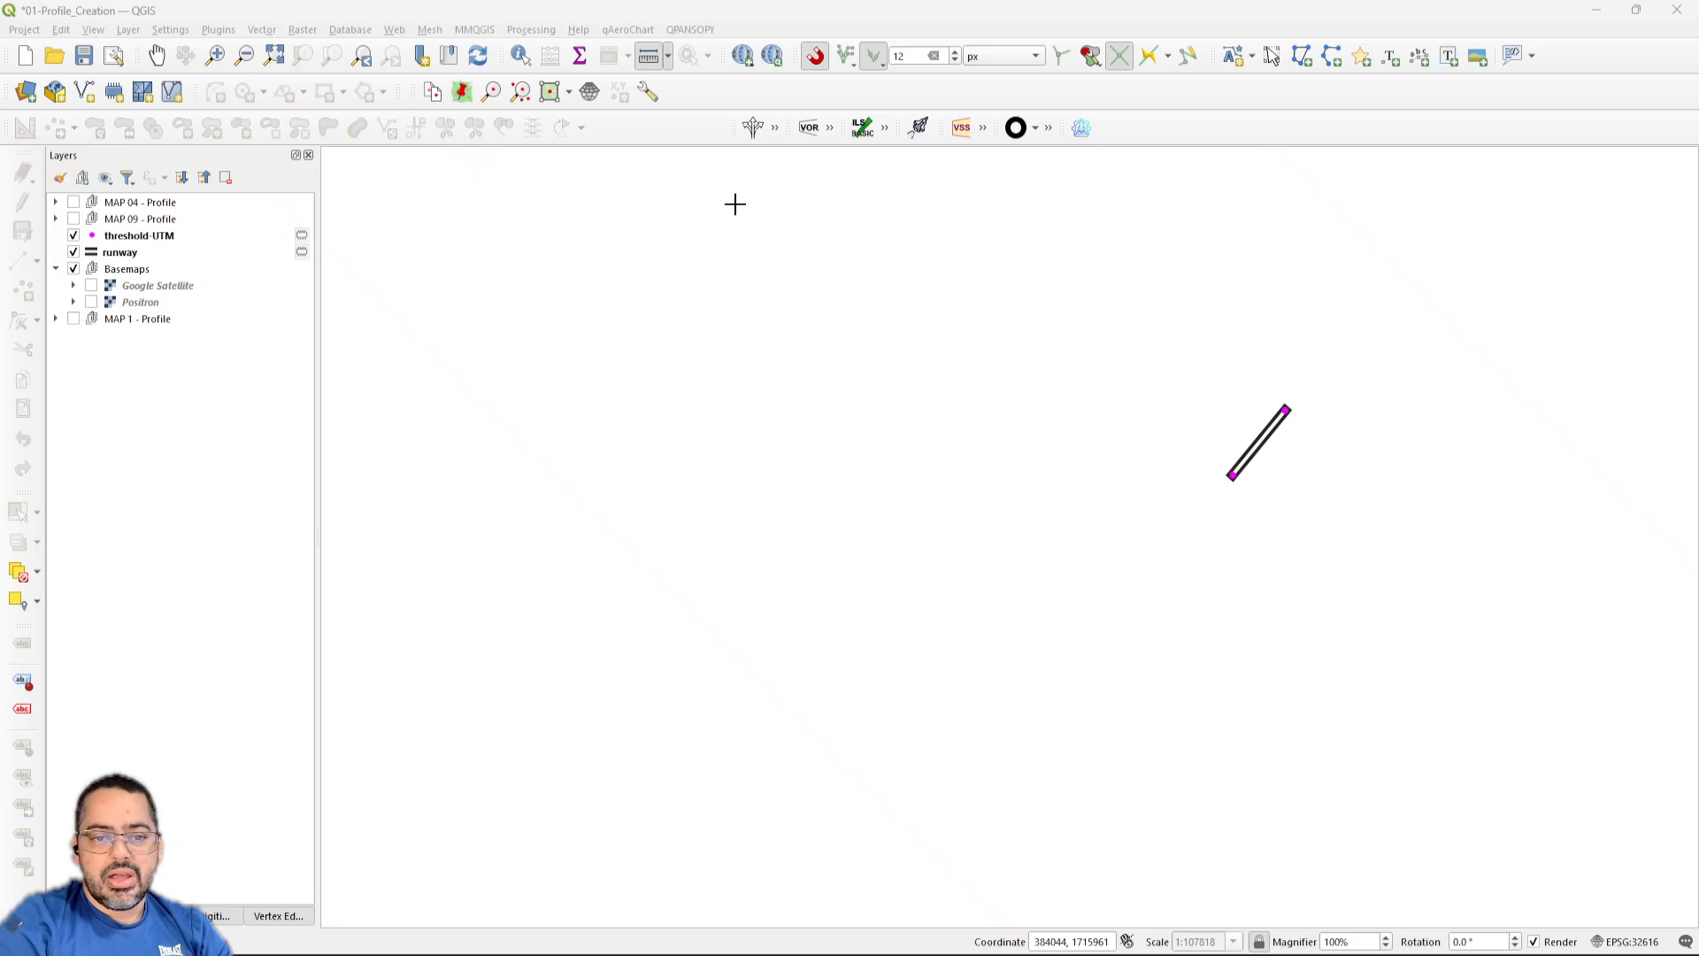
click(630, 32)
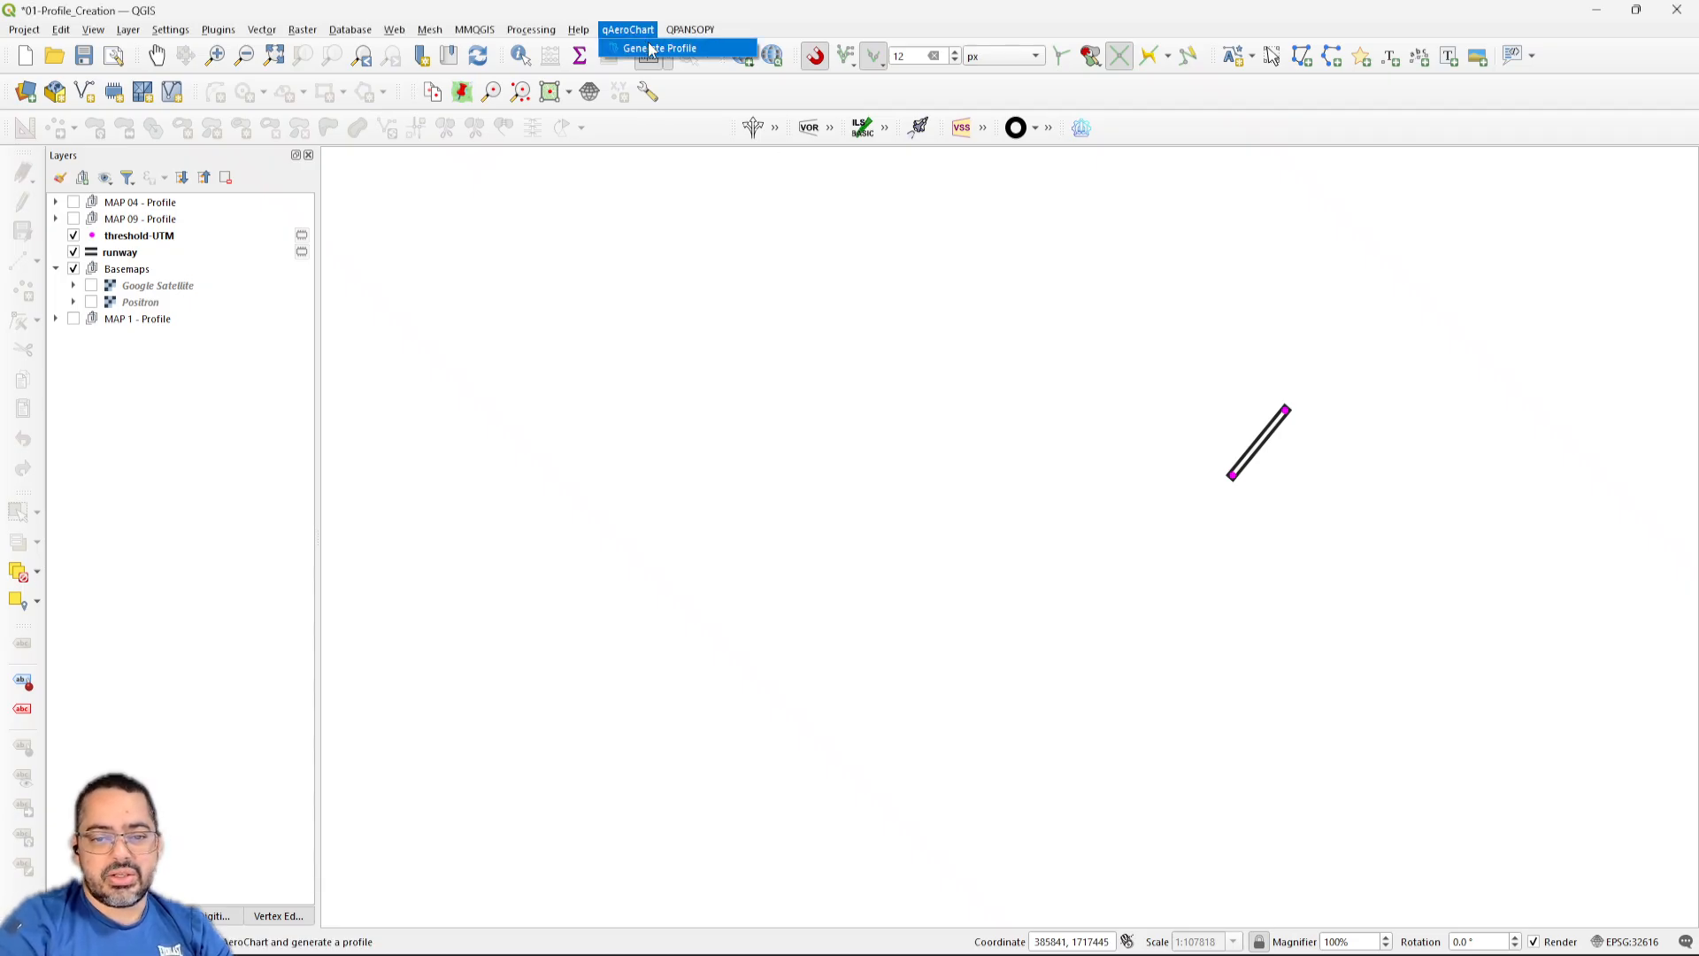
click(1162, 100)
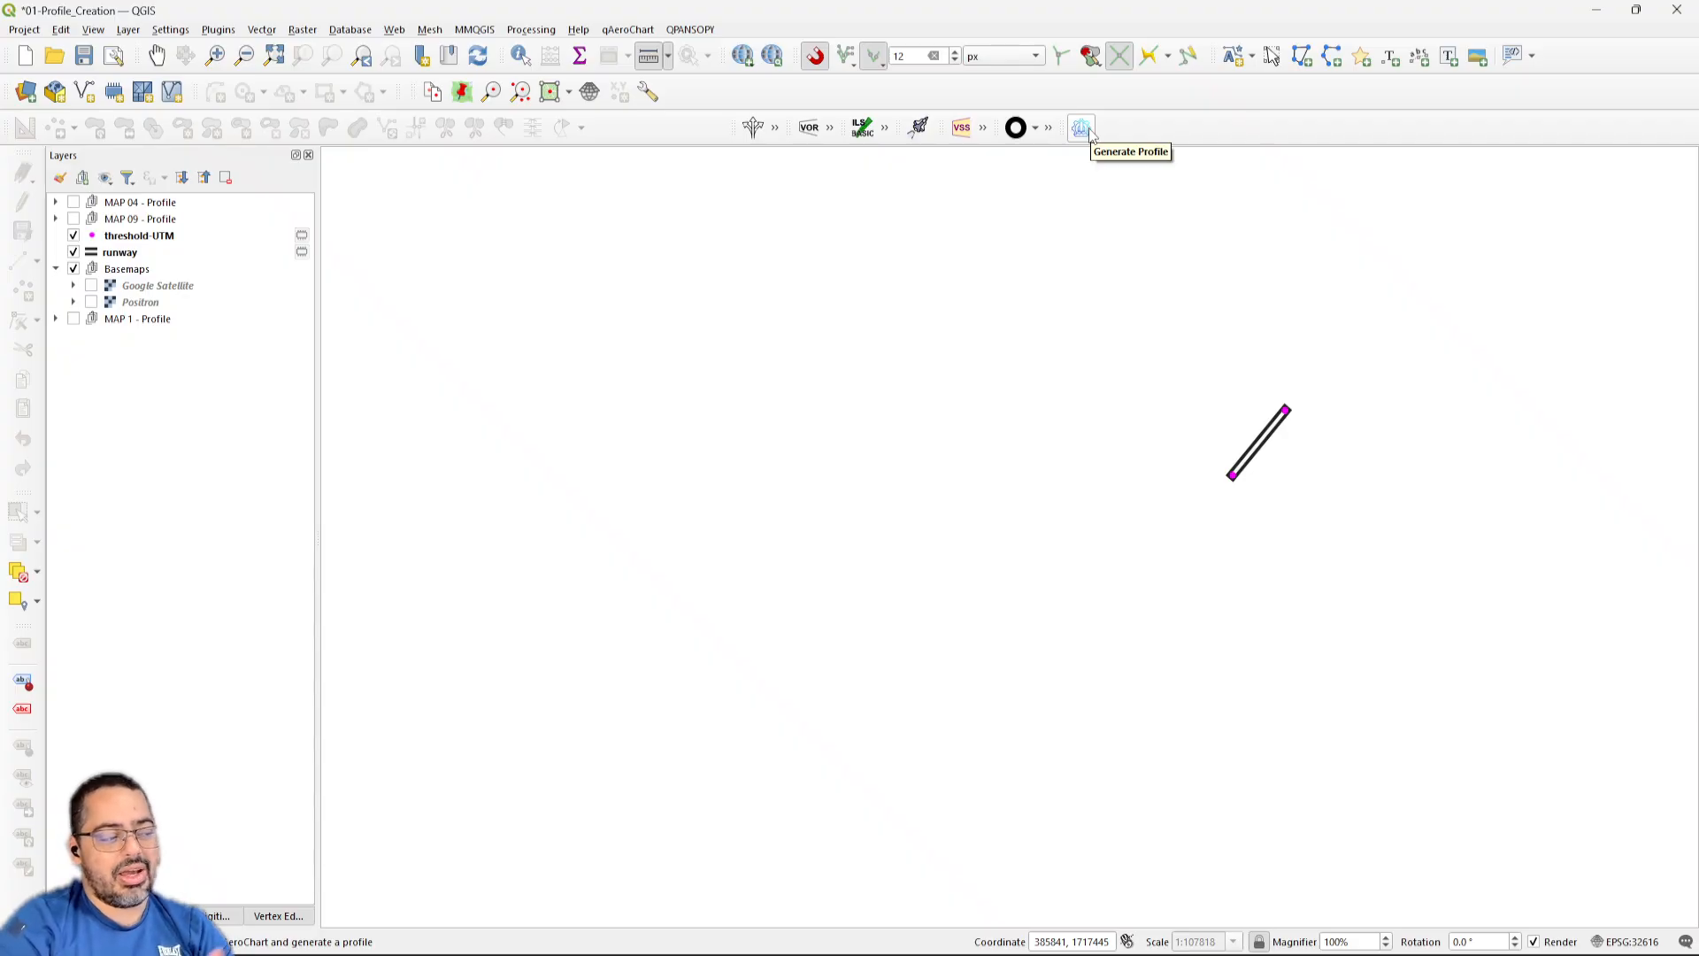
click(1084, 130)
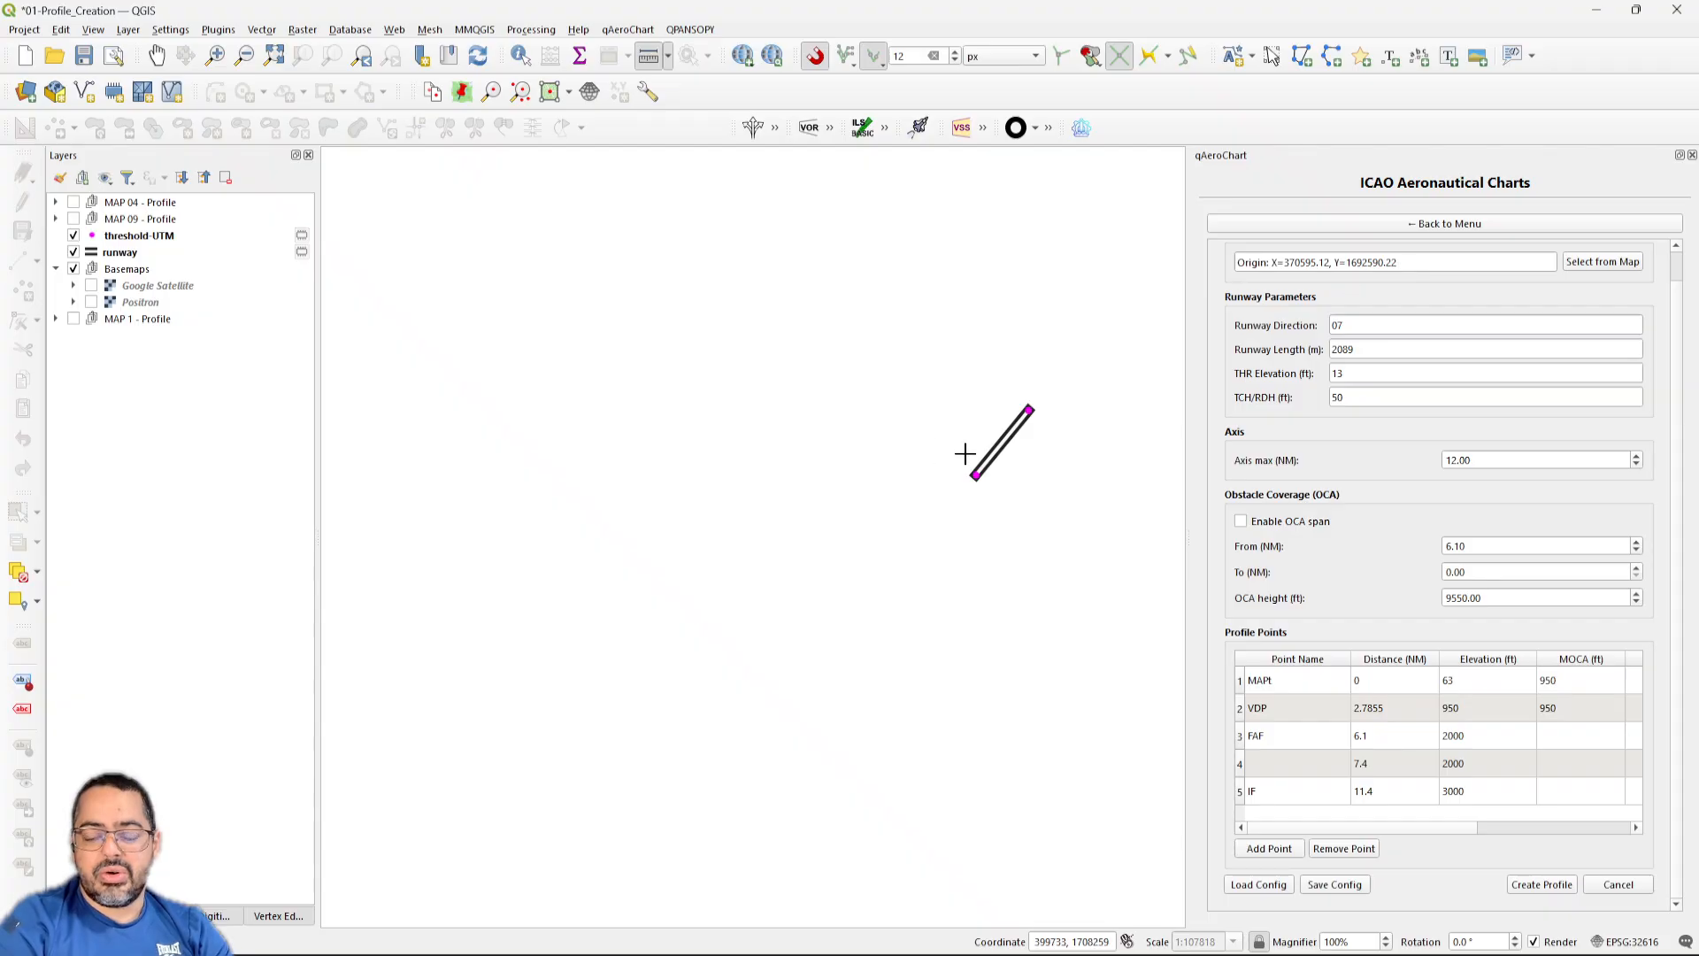
scroll(948, 467, down, 3)
drag(940, 475, 829, 601)
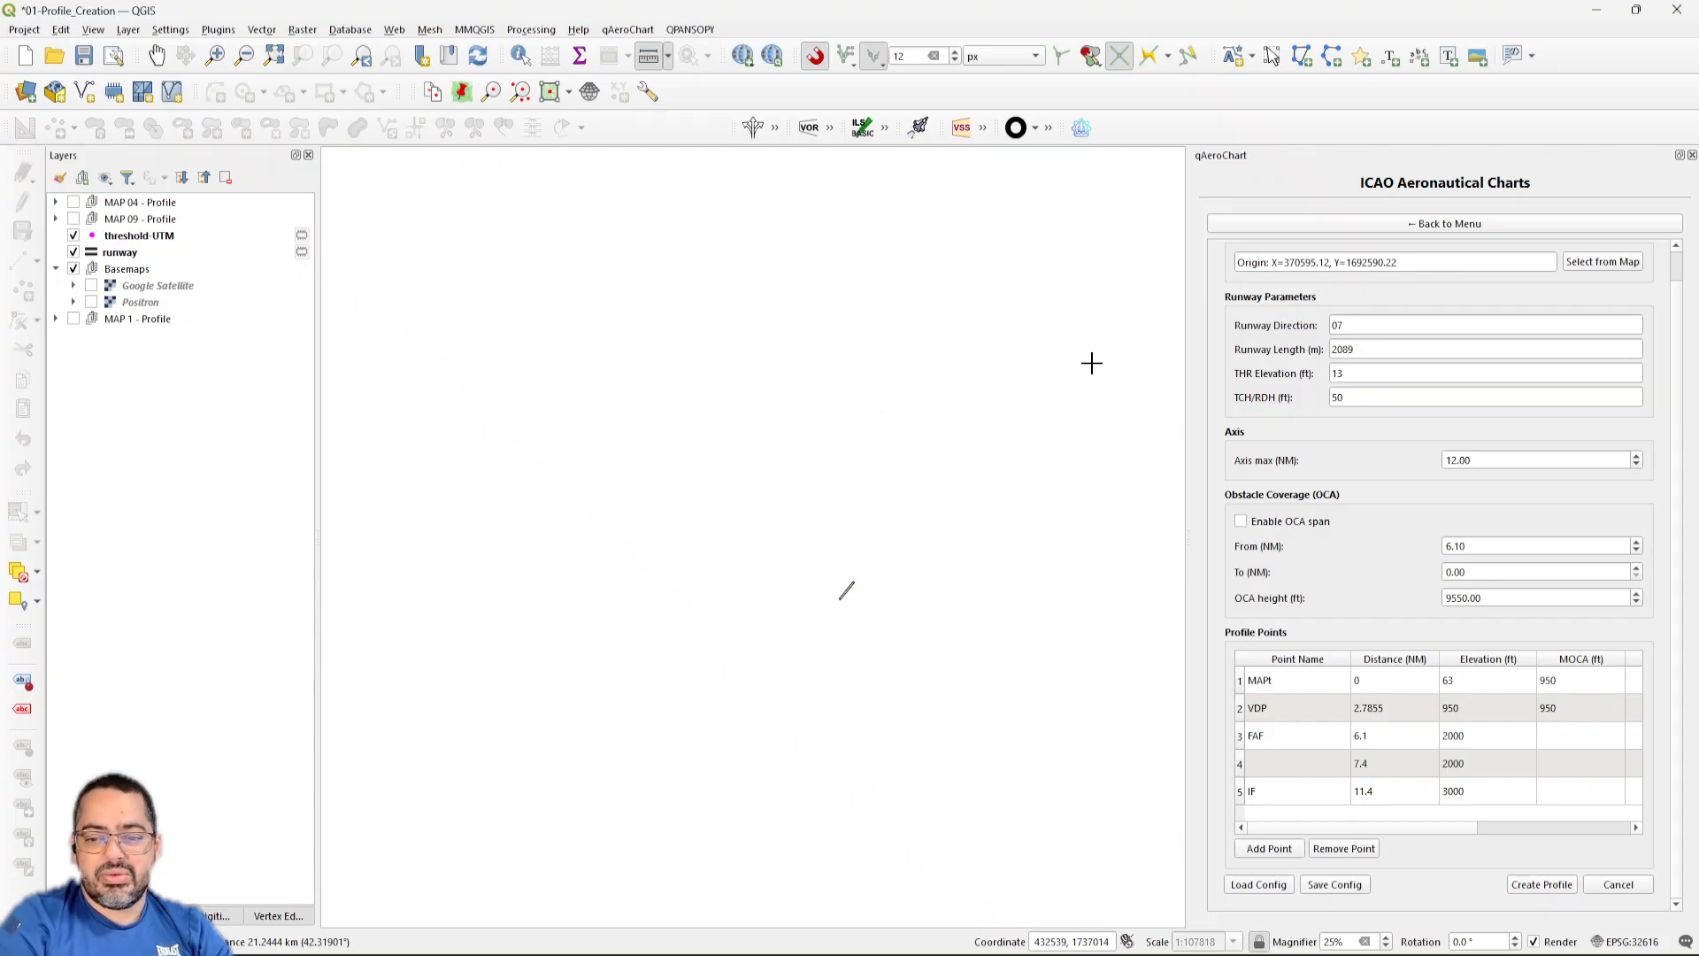
drag(921, 541, 1035, 437)
drag(951, 494, 991, 473)
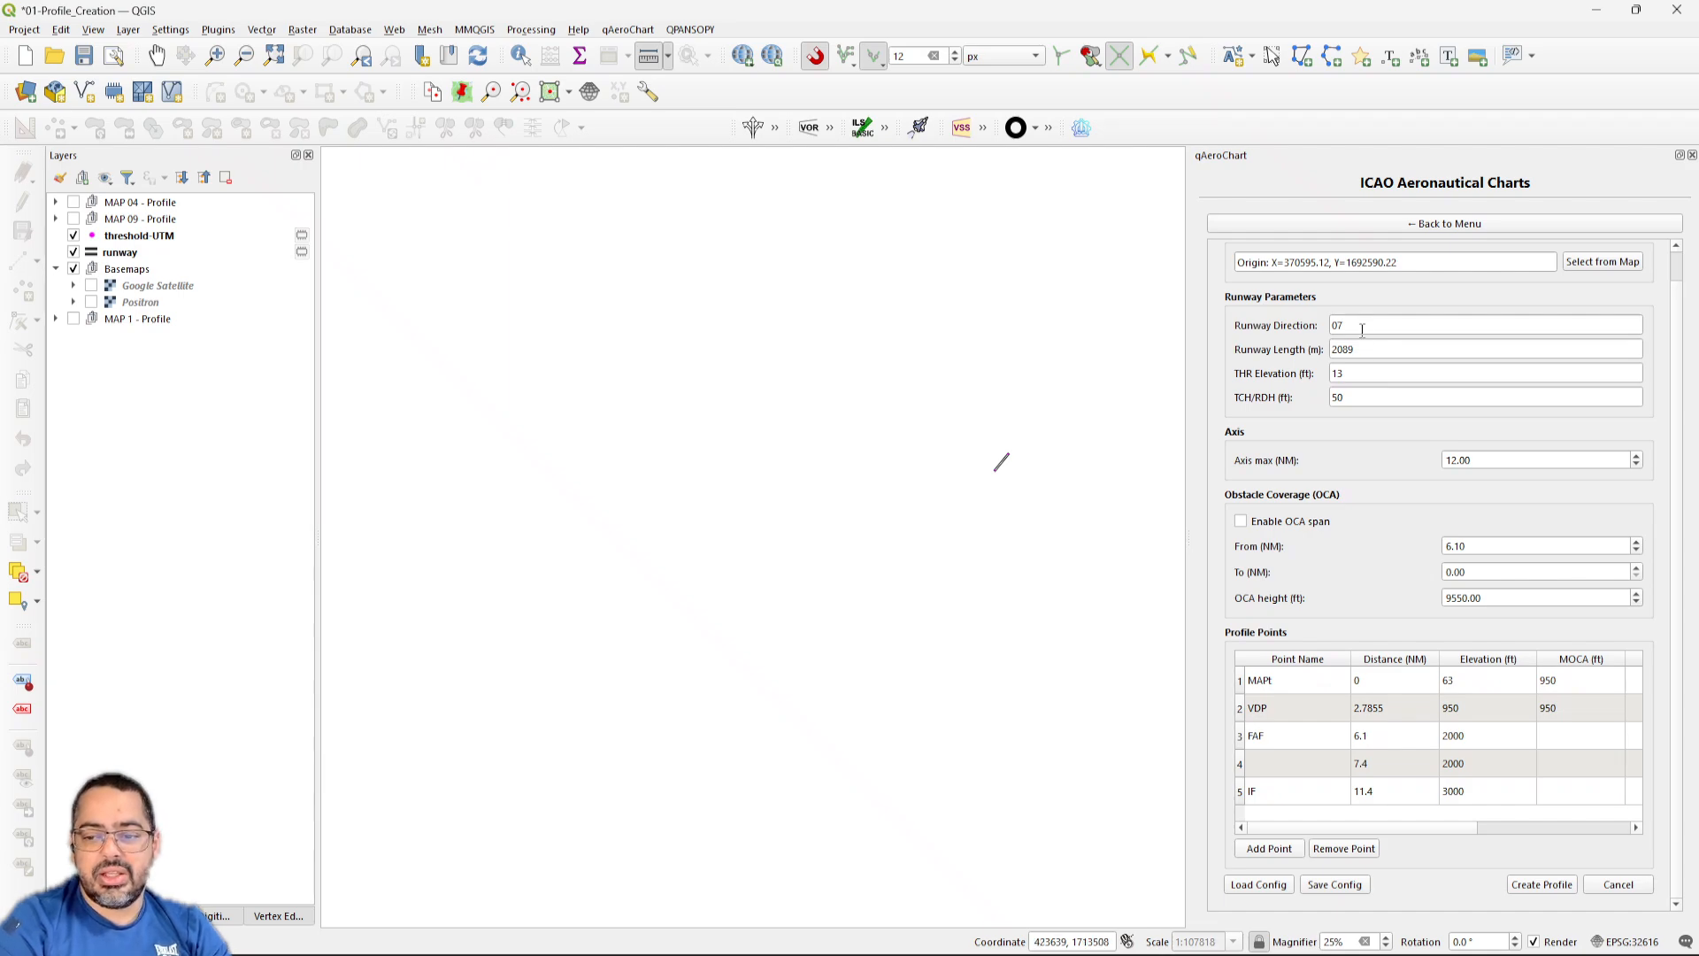
scroll(906, 429, up, 1)
drag(1150, 418, 1009, 417)
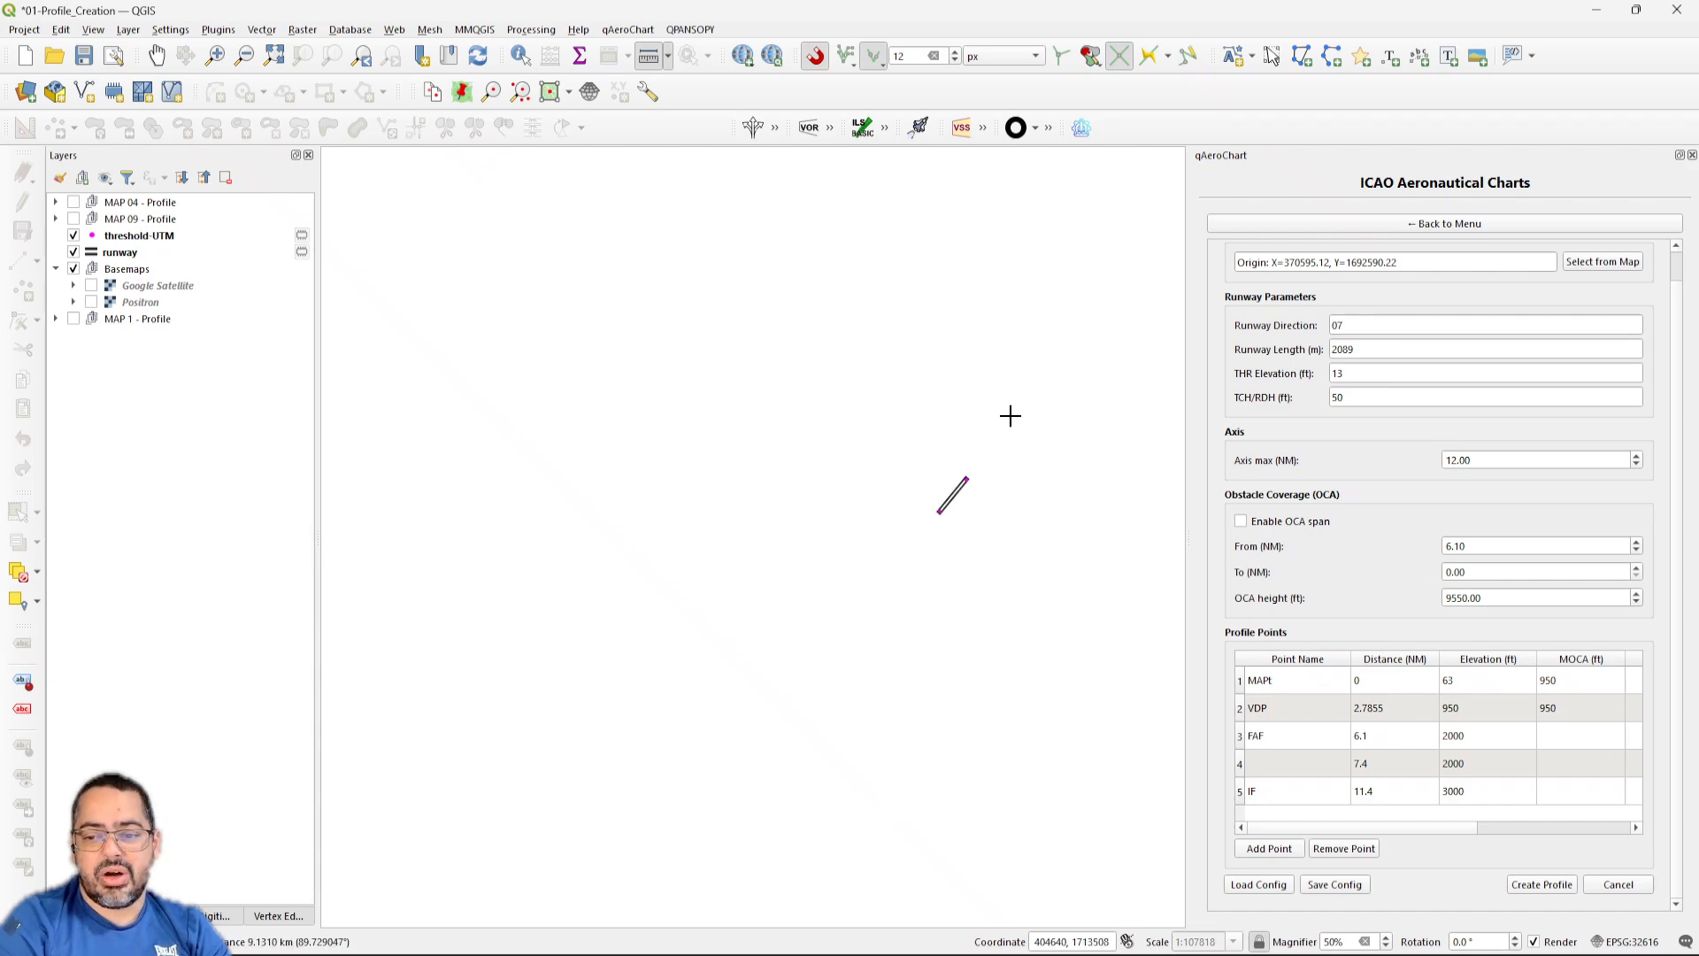
Review the runway direction, runway length, threshold elevation, TCH/RDH and axis maximum entries in the profile form
click(1357, 321)
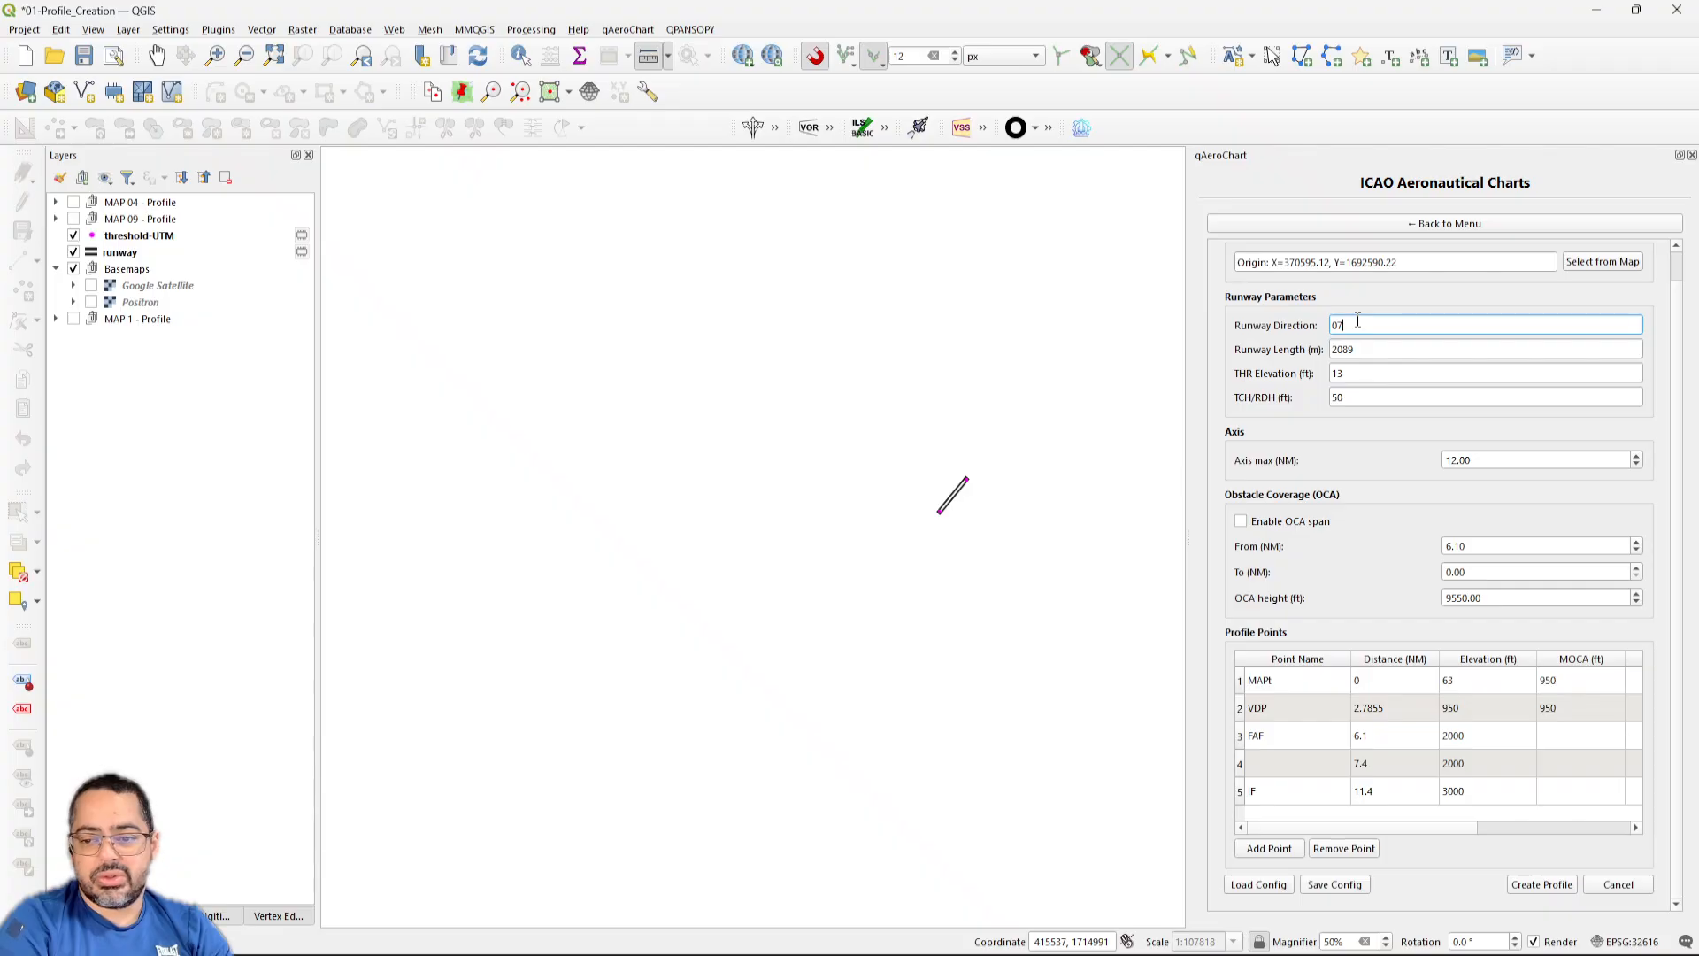
drag(1358, 321, 1333, 397)
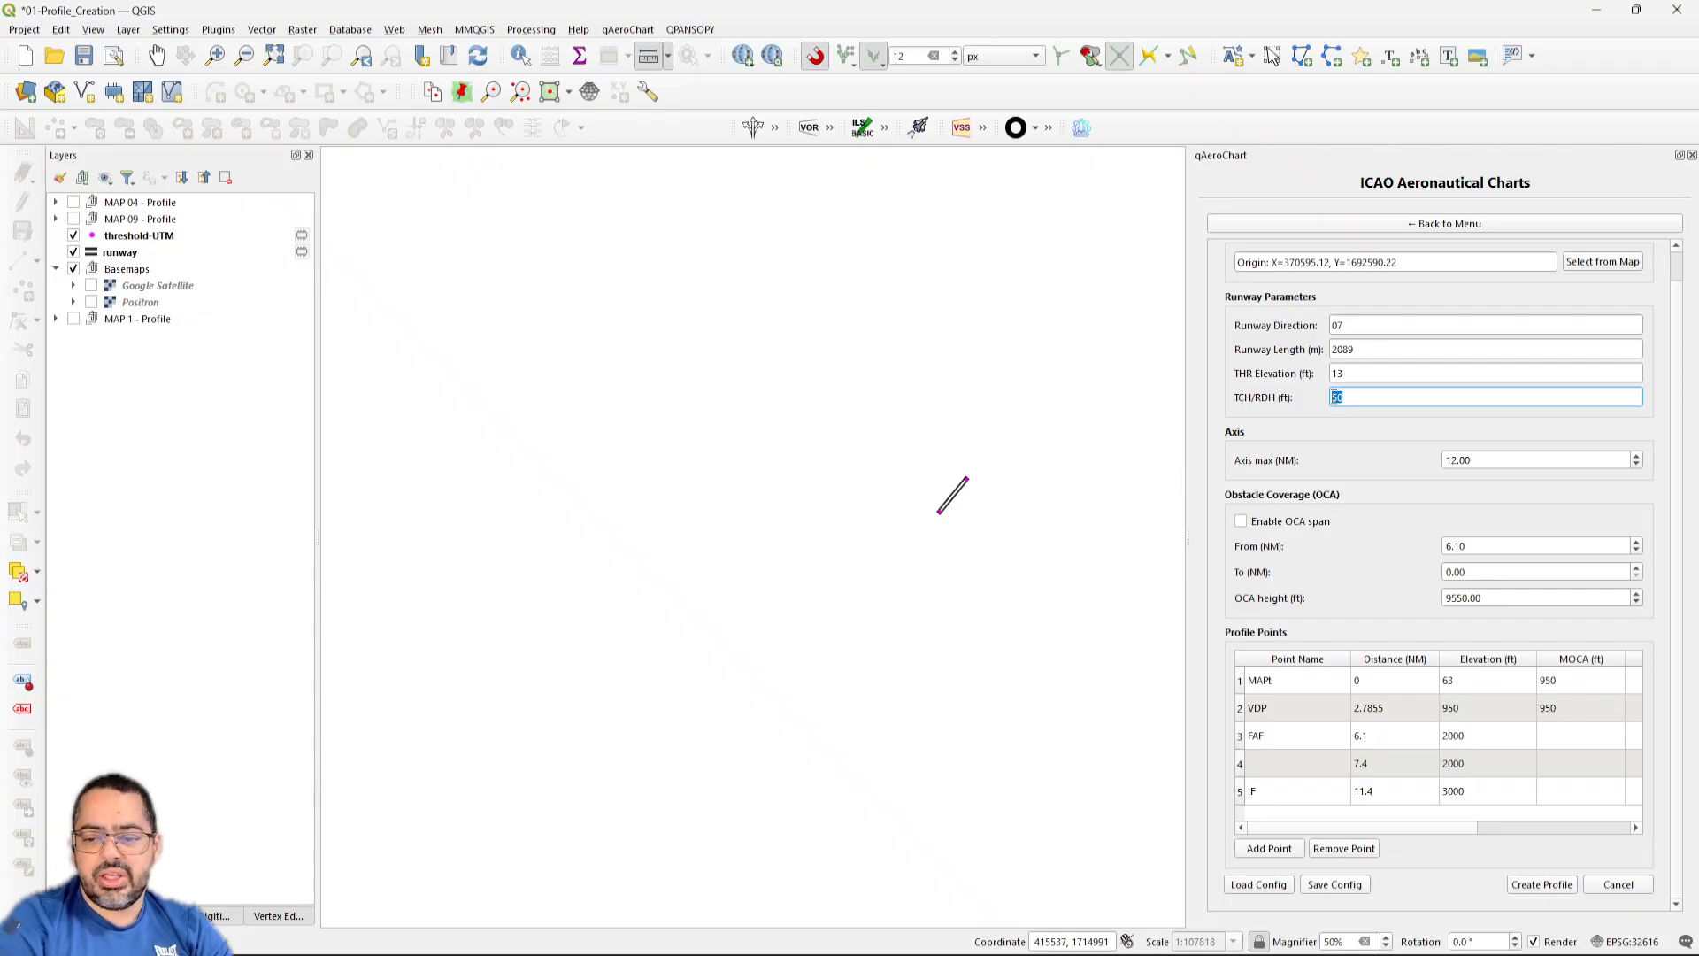
drag(1469, 461, 1445, 462)
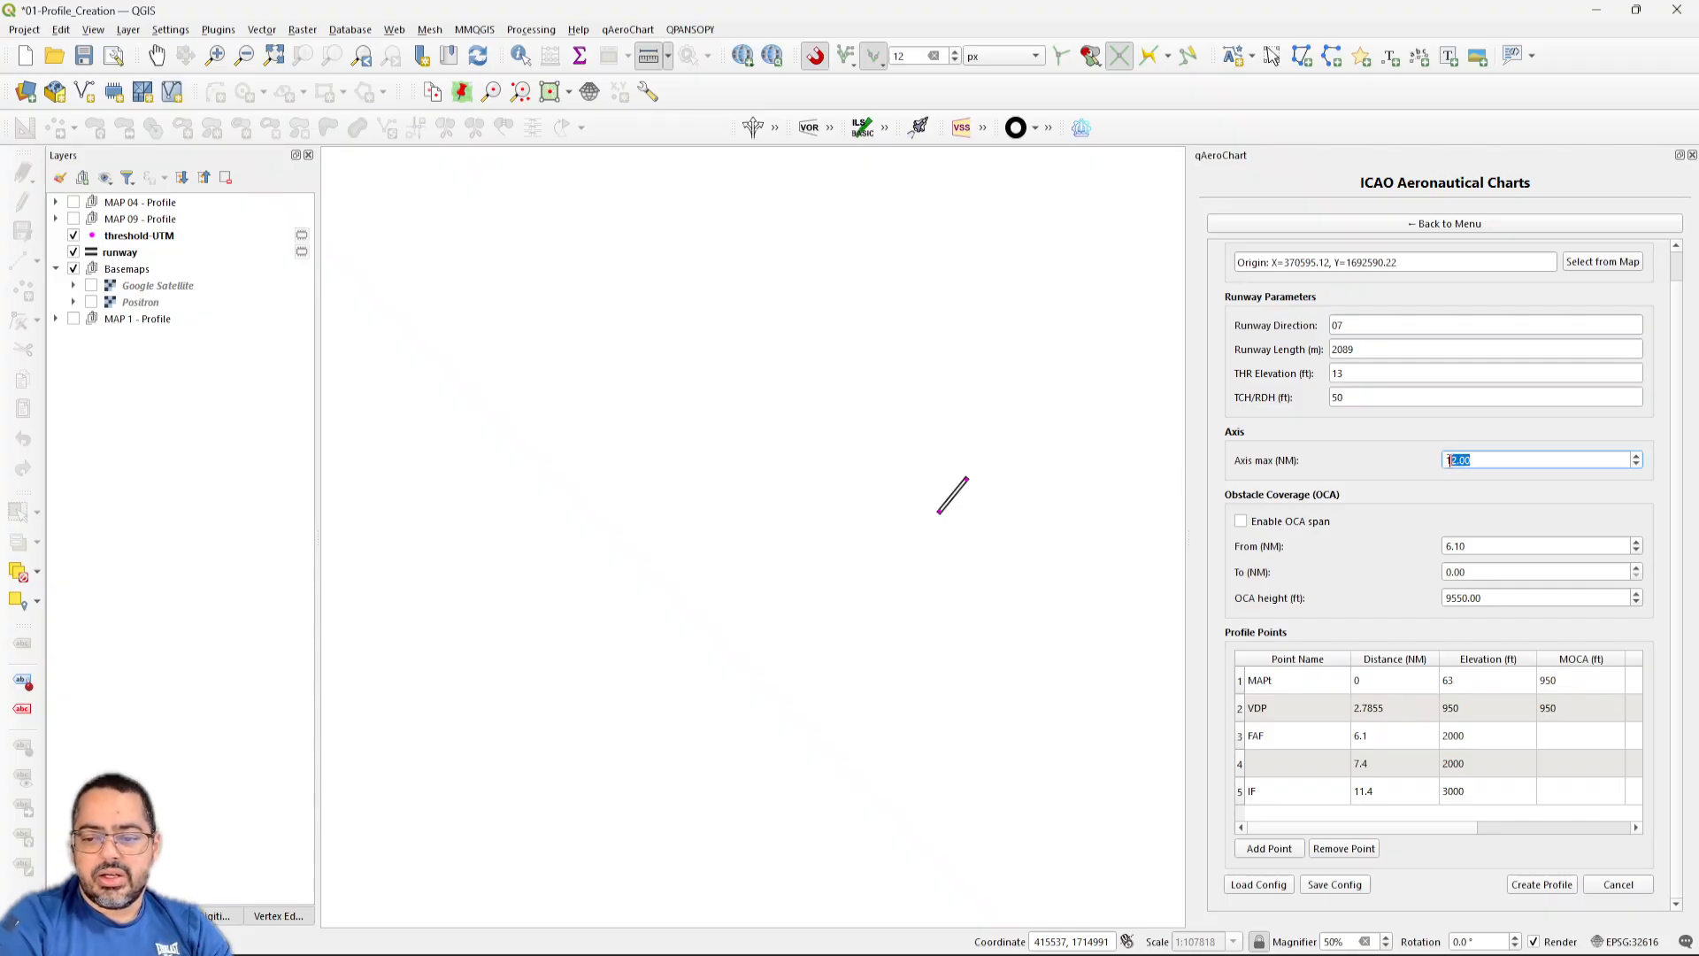
Check the distance scale on the published chart's profile view, and set the profile's axis maximum to 15 NM in QGIS
click(637, 934)
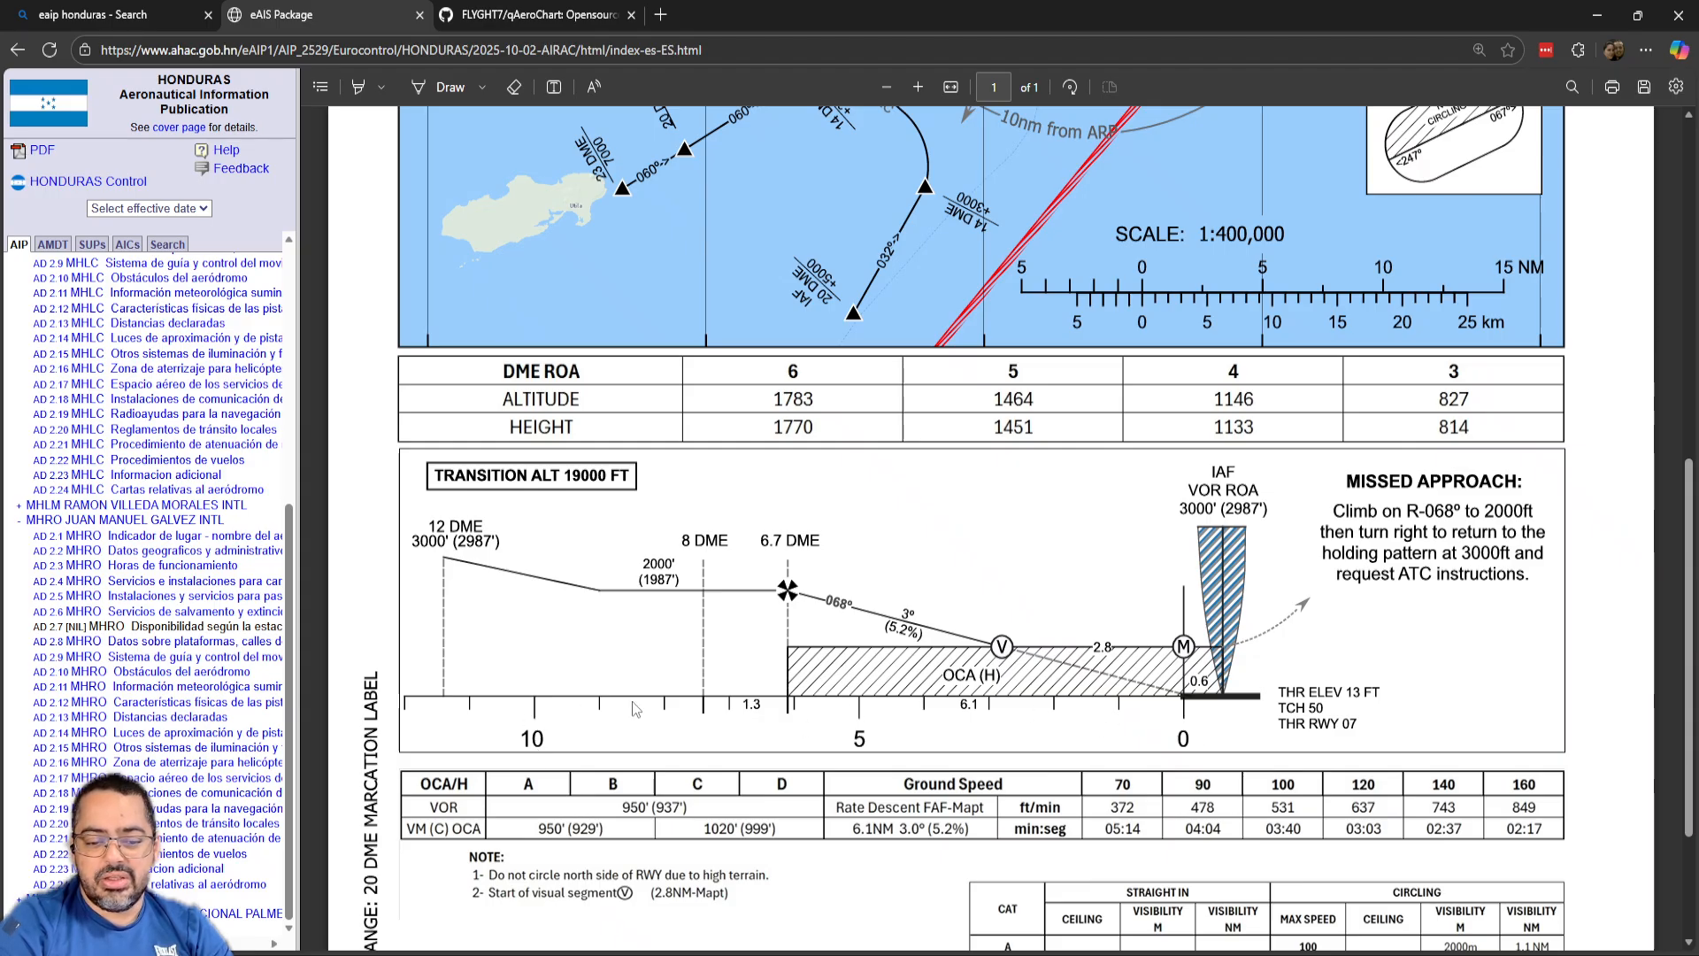
click(1598, 15)
click(1481, 457)
drag(1460, 459, 1383, 437)
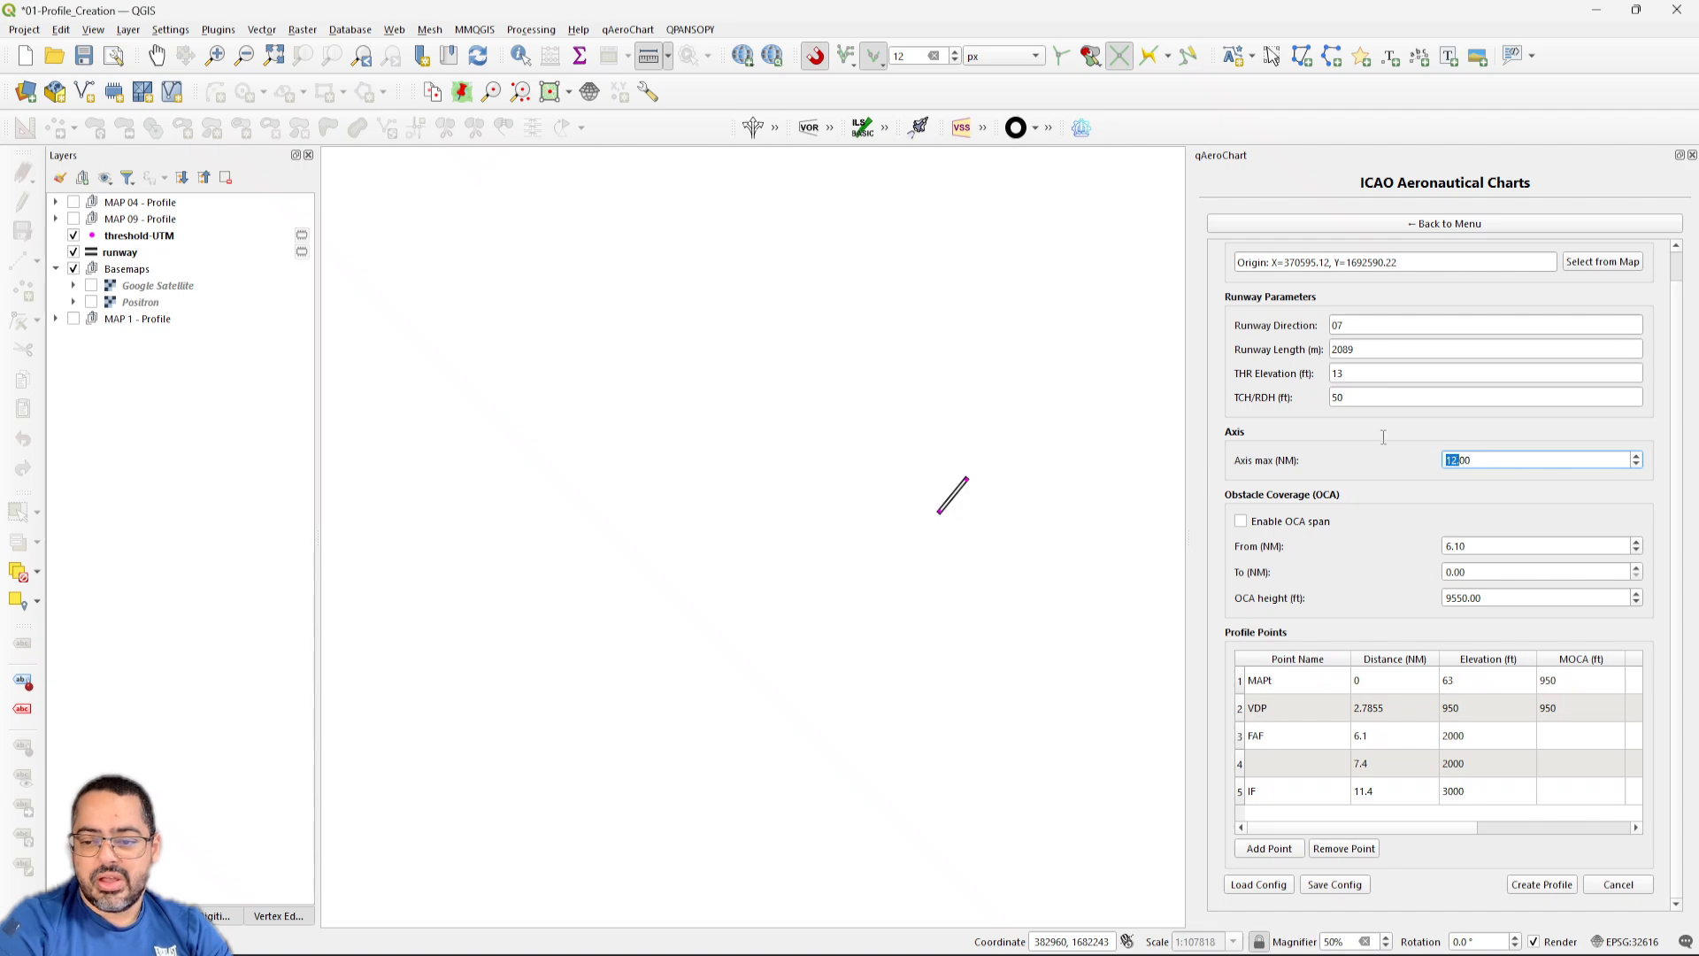
text(1)
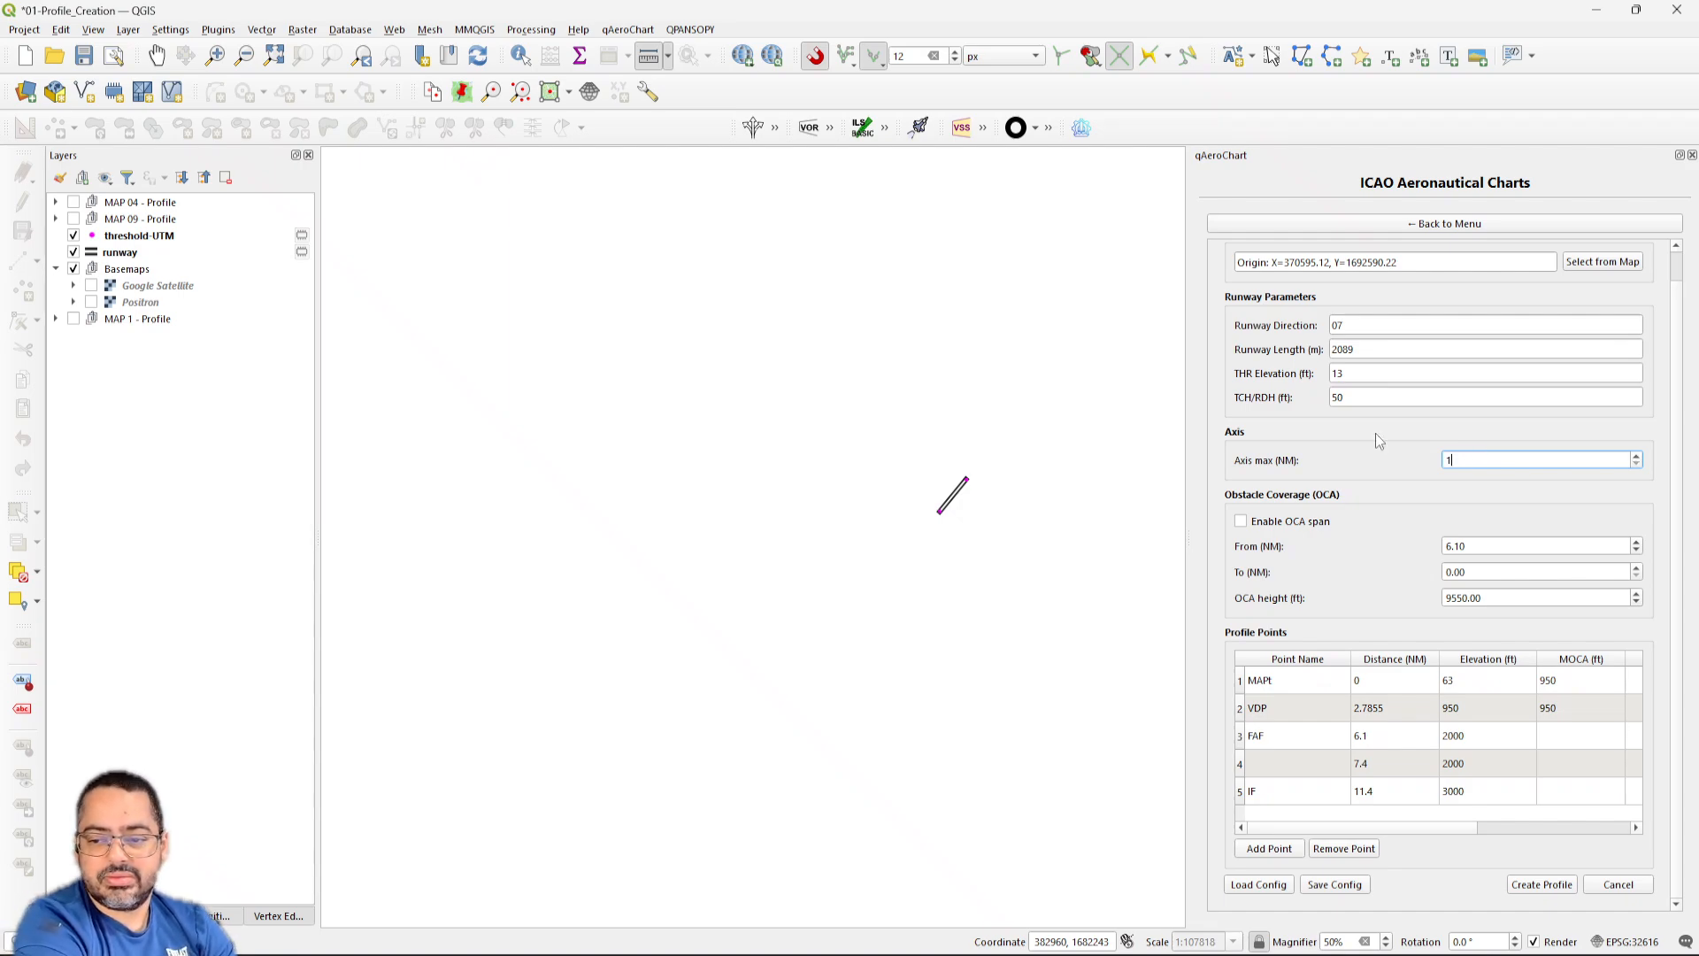
text(5)
click(1372, 442)
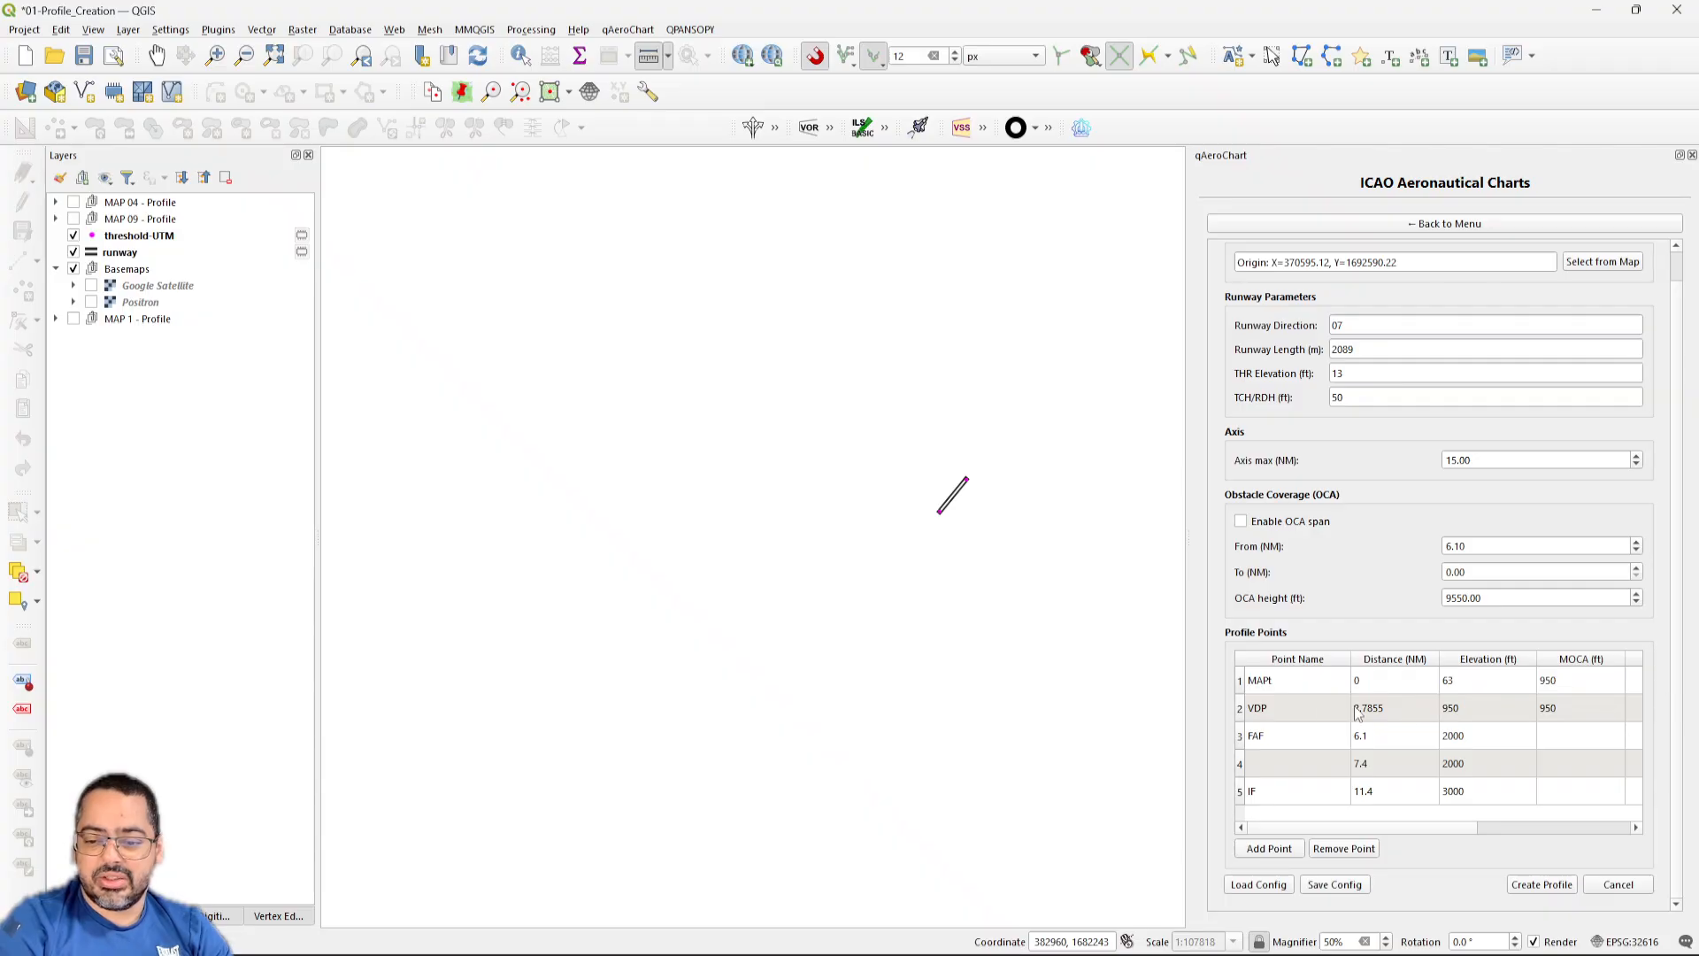
Place the browser chart beside the QGIS form and compare the chart's profile view, from runway to 12 DME, with the listed profile points
click(795, 954)
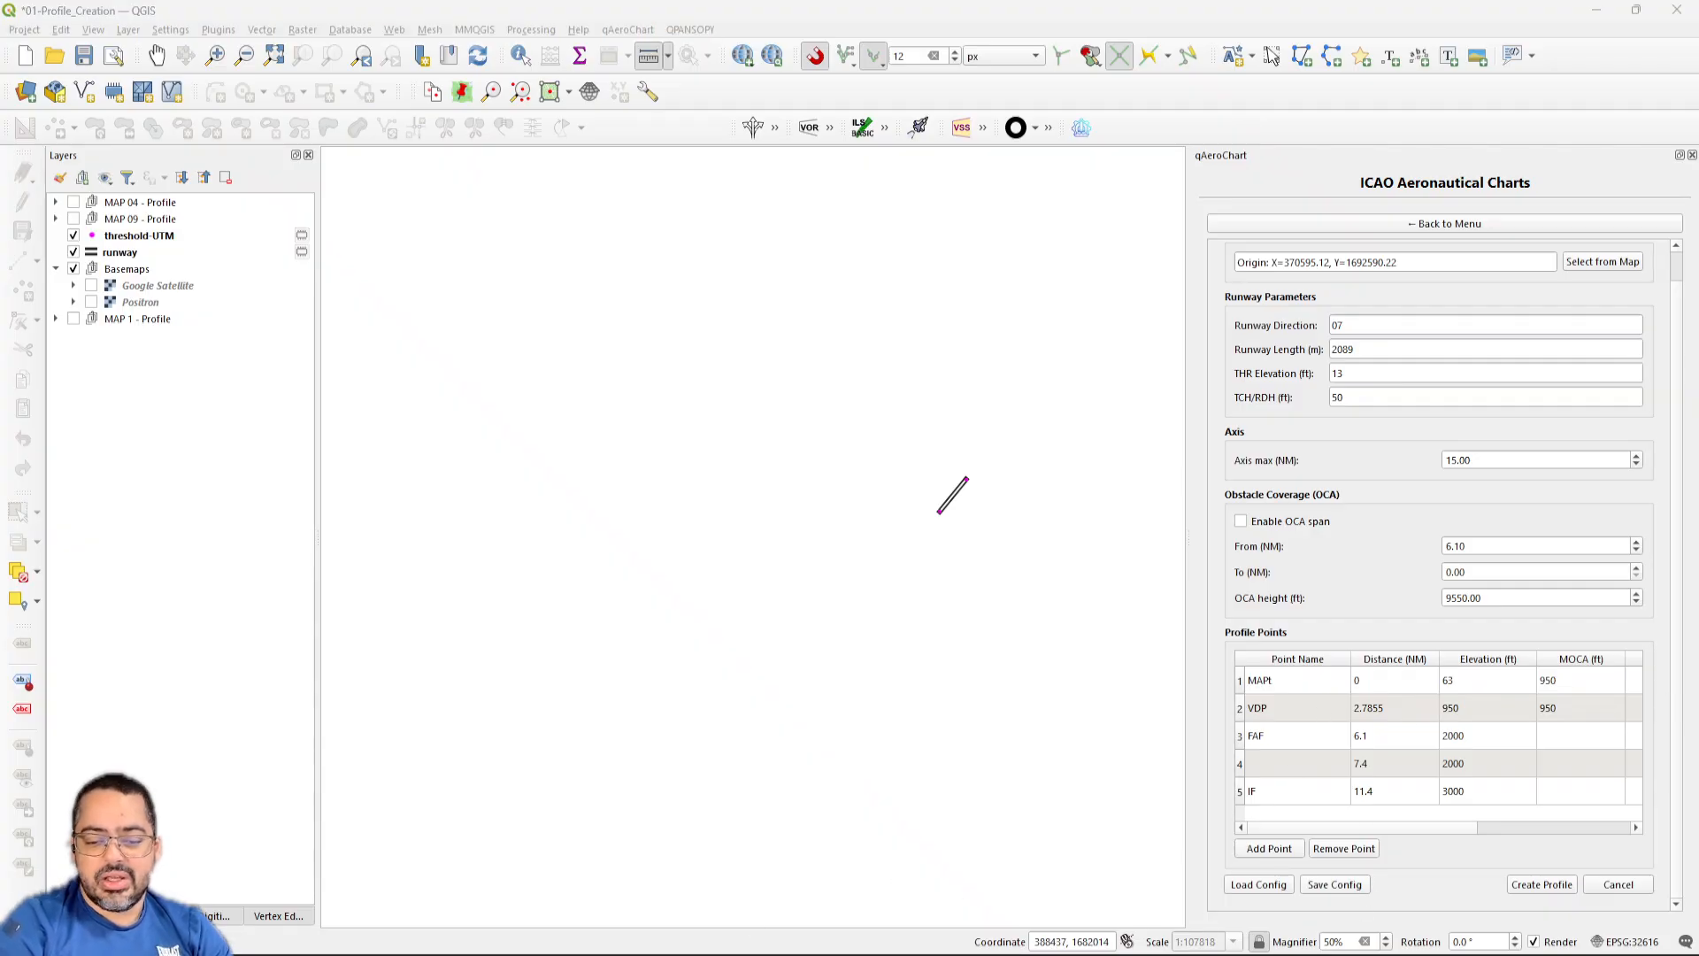
drag(1292, 20, 438, 66)
drag(682, 46, 669, 14)
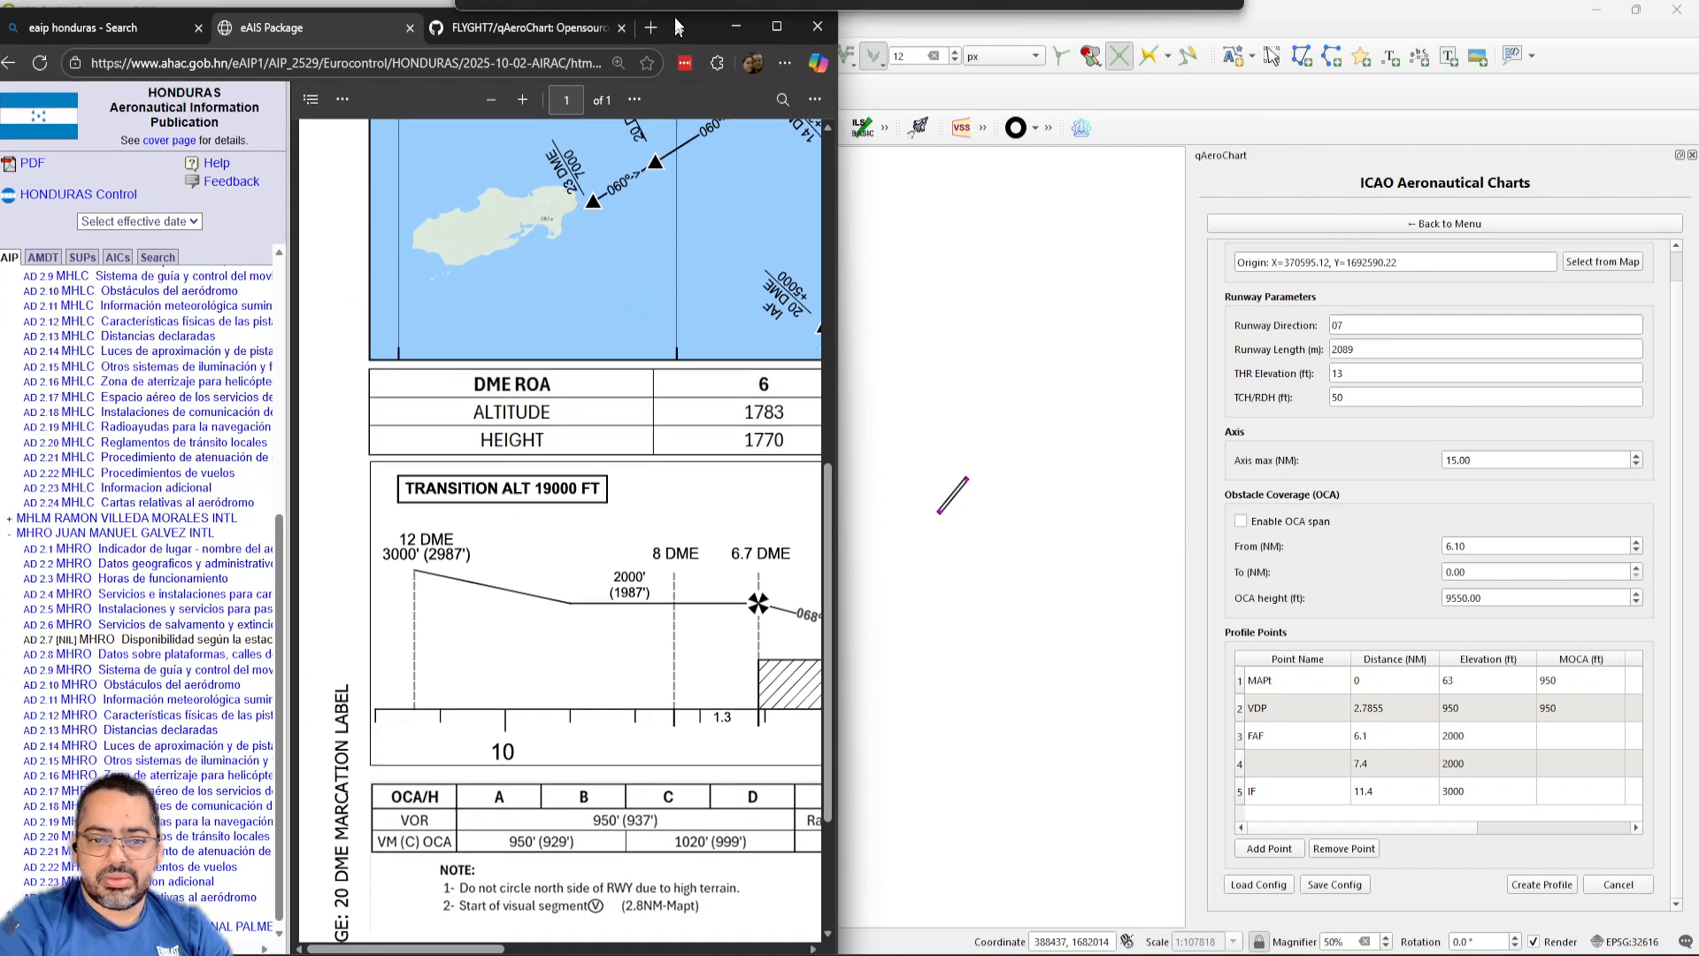
scroll(492, 923, down, 3)
drag(489, 944, 648, 944)
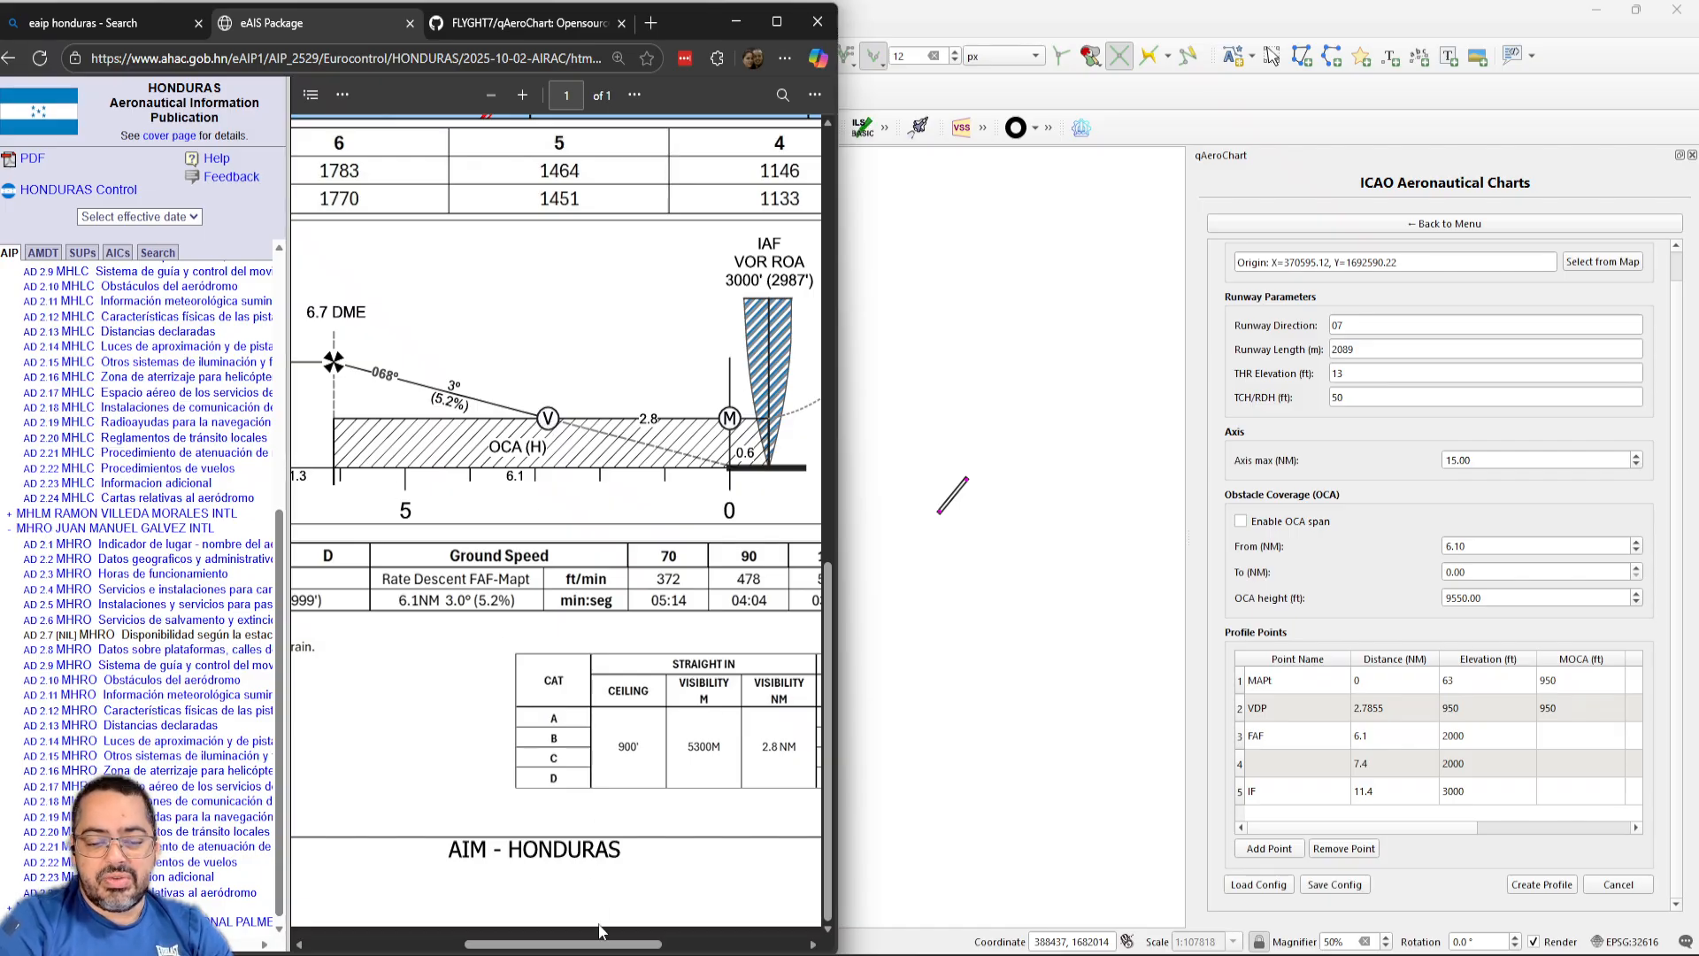
drag(604, 949, 549, 949)
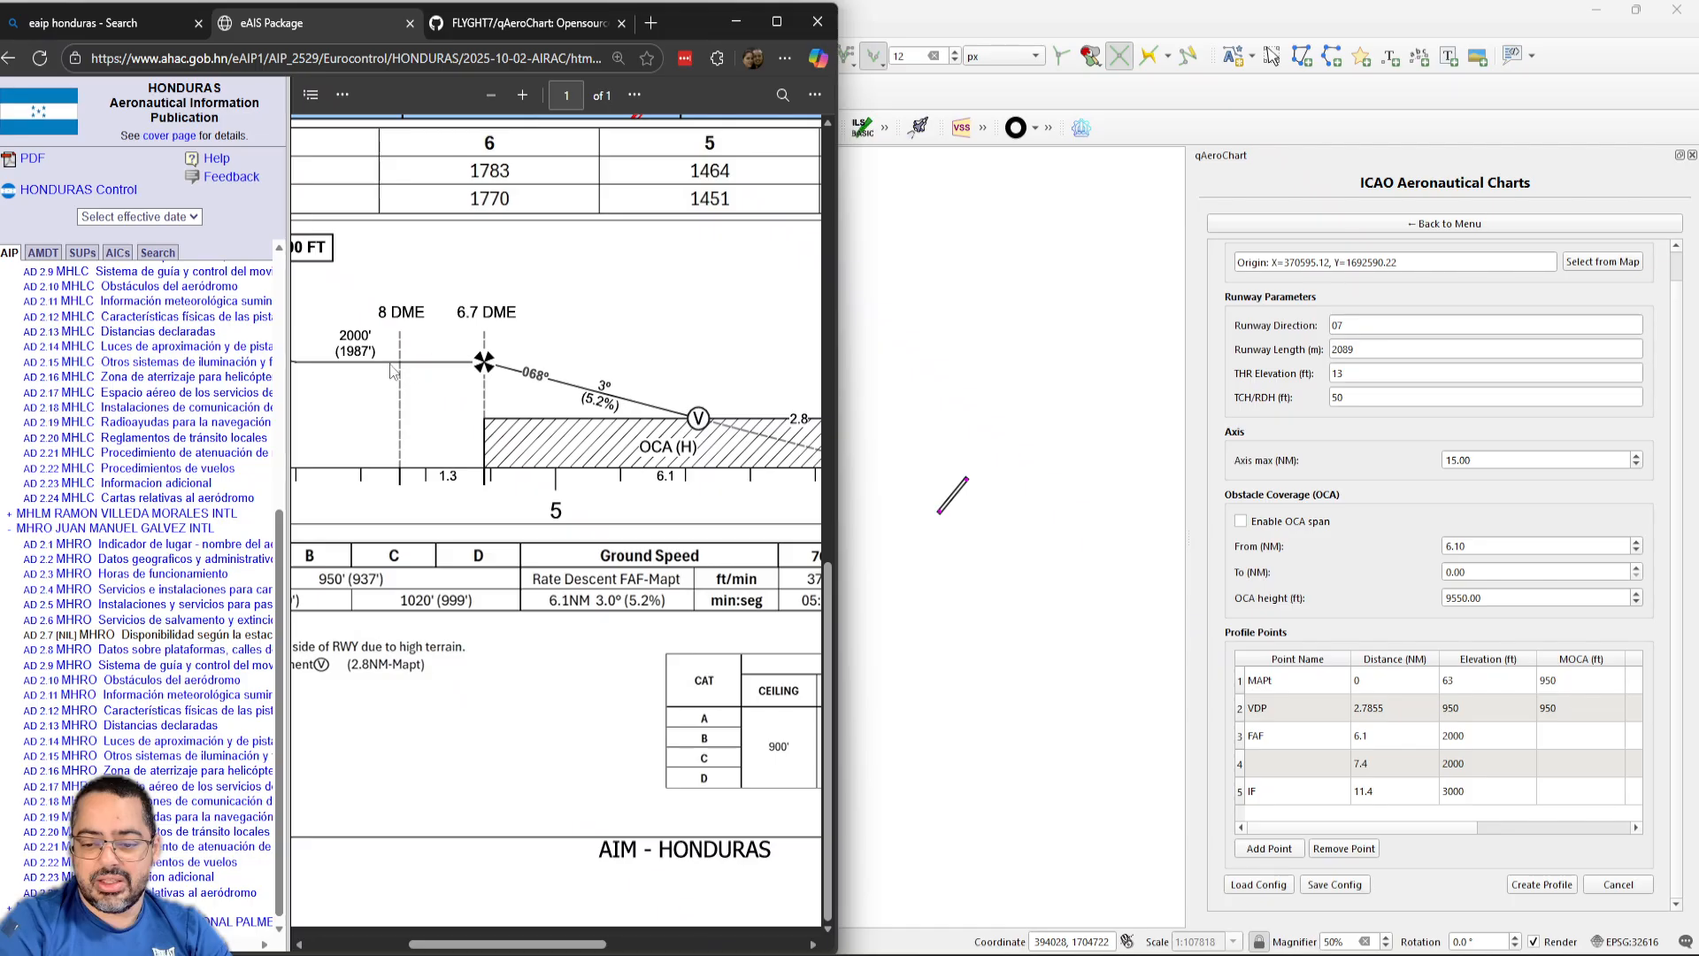
drag(574, 944, 526, 945)
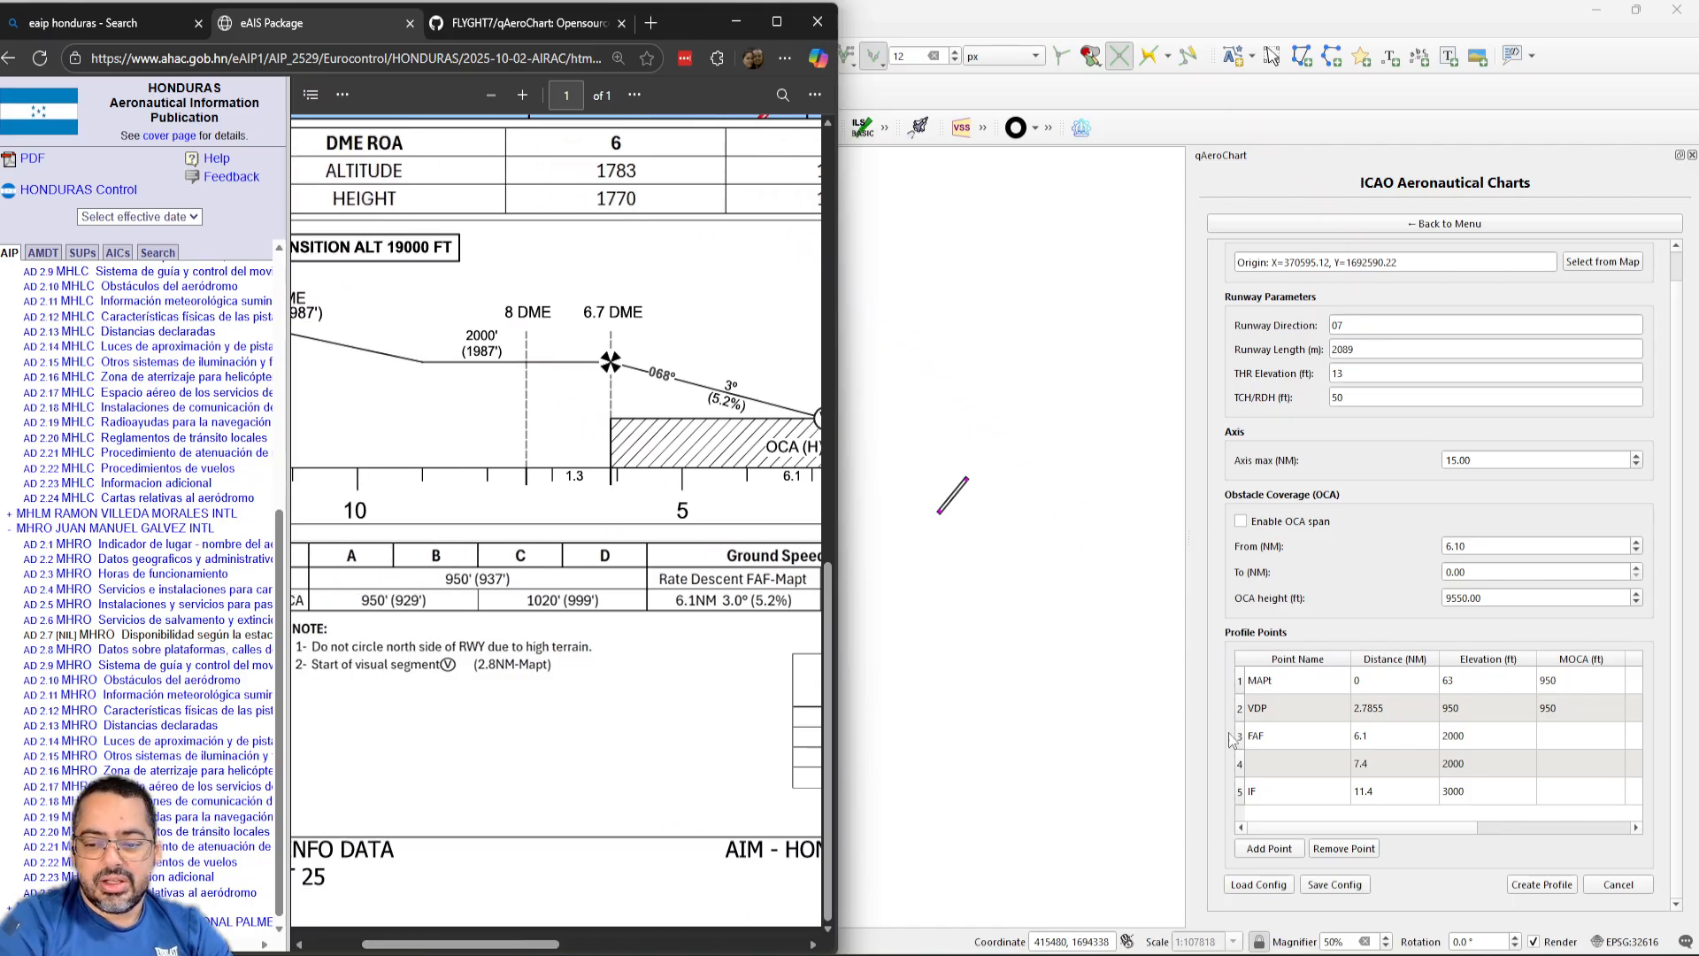
click(1306, 826)
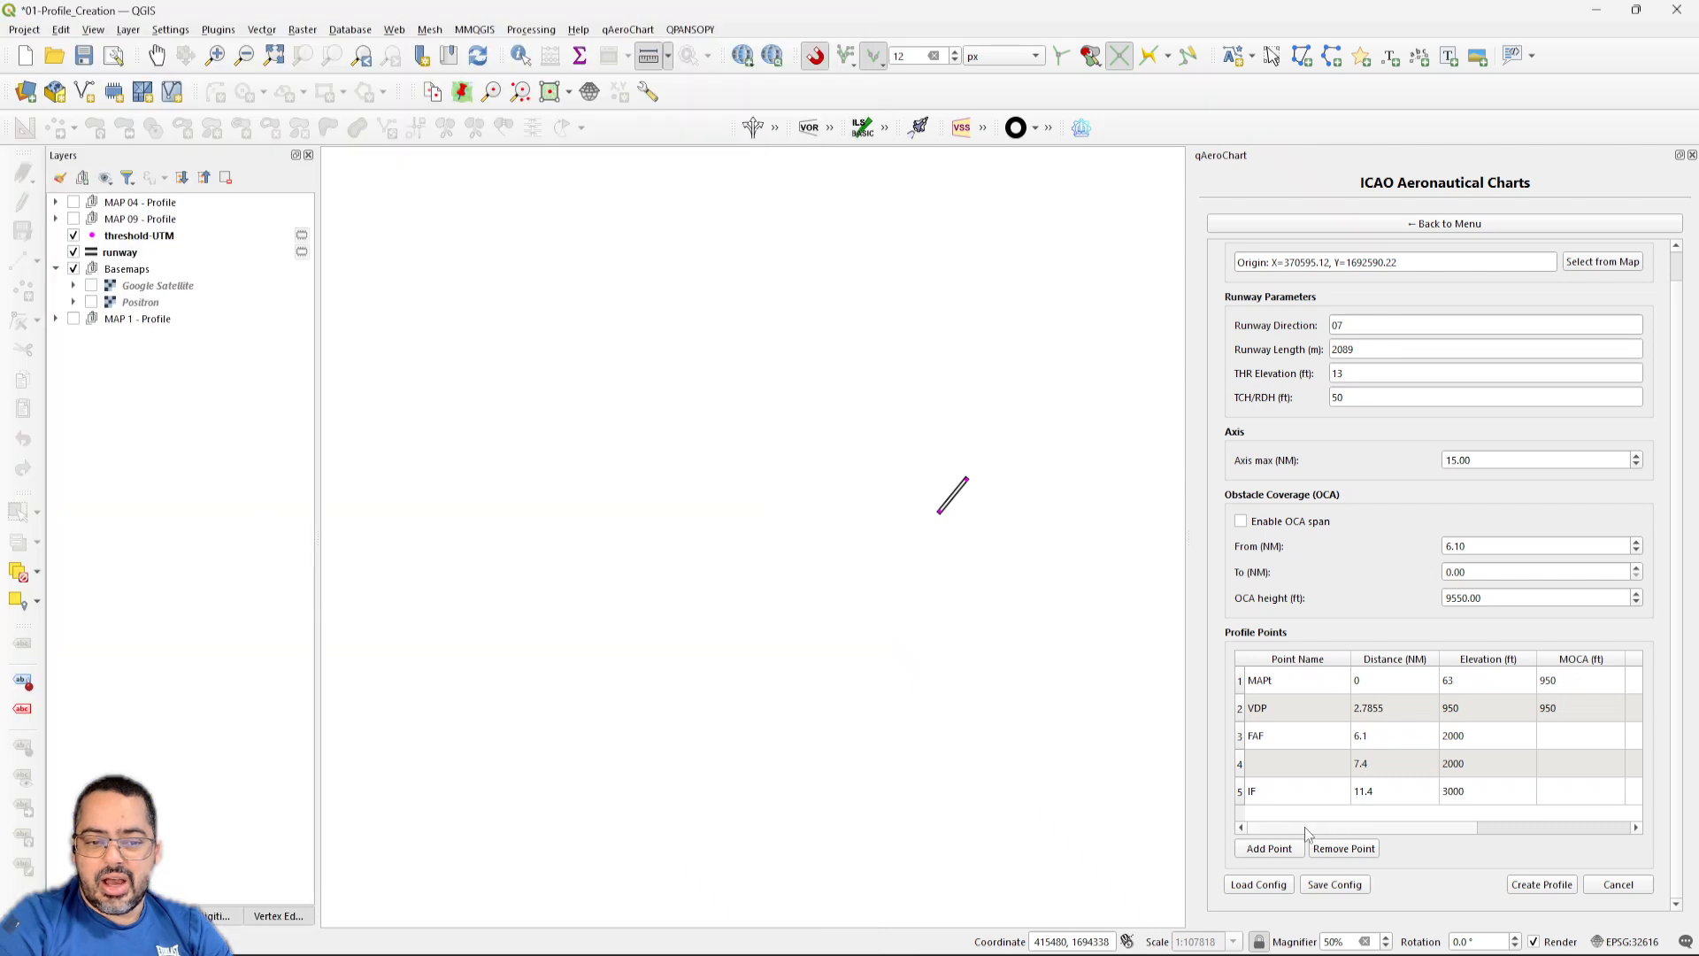
click(734, 954)
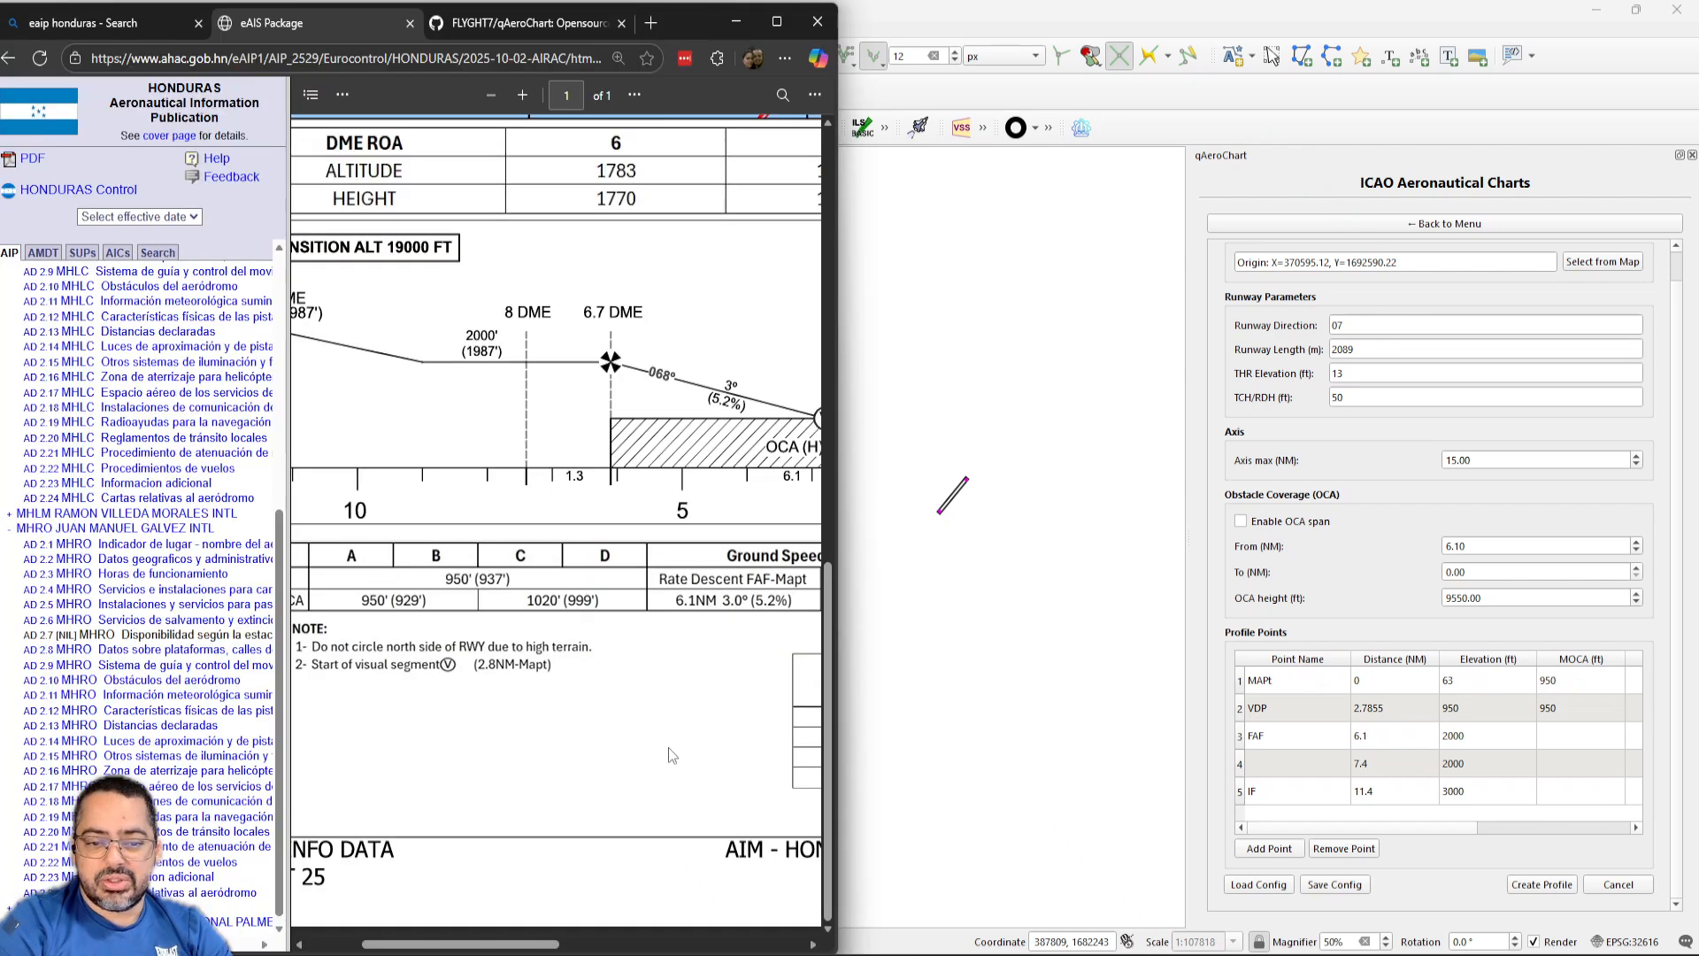
scroll(617, 905, left, 3)
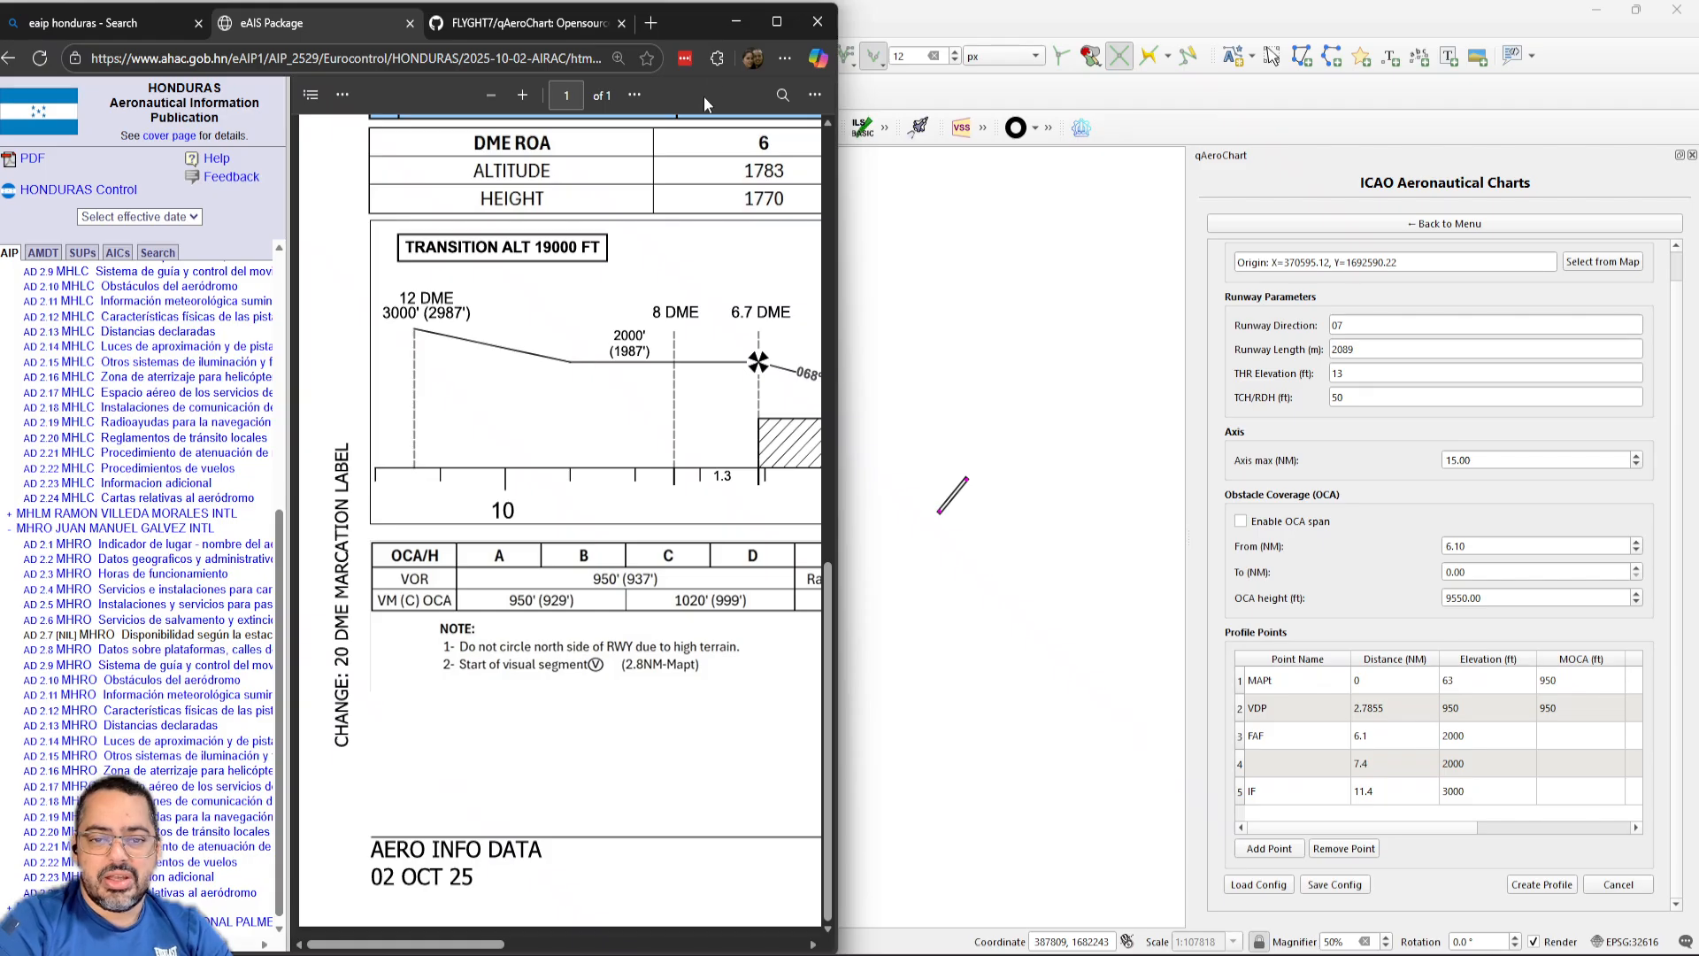
Maximize the chart window and examine the approach fixes in the plan view against the profile view
click(773, 24)
drag(1691, 665, 1695, 308)
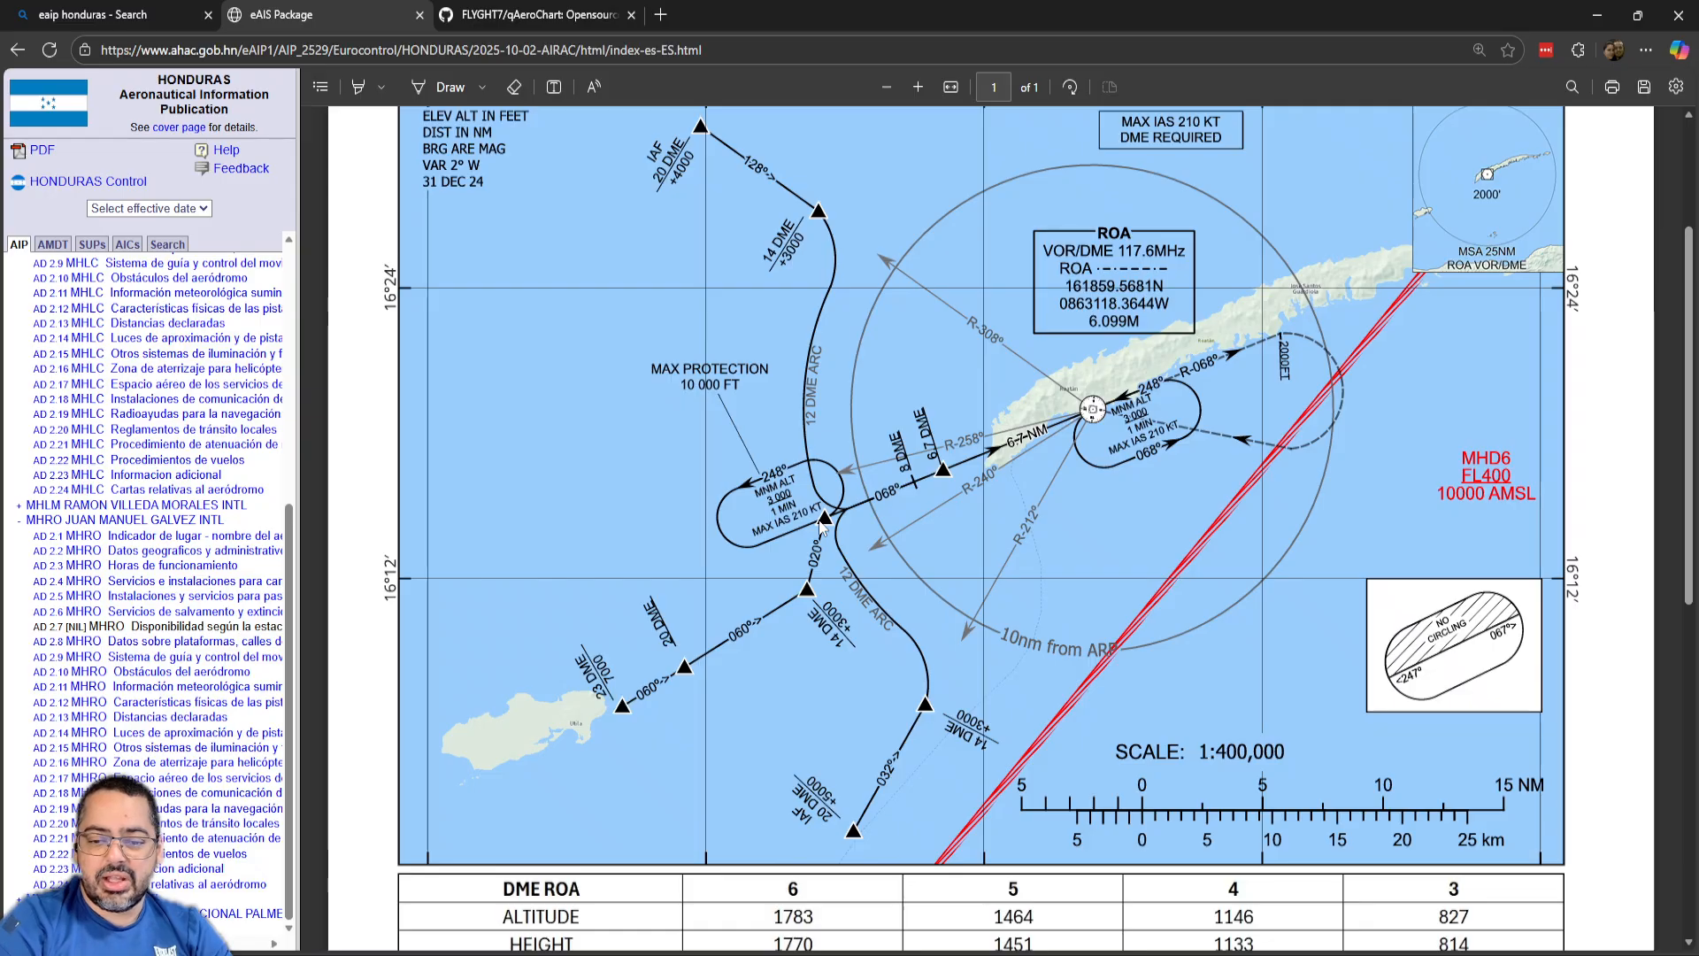
scroll(823, 525, down, 1)
scroll(821, 527, down, 5)
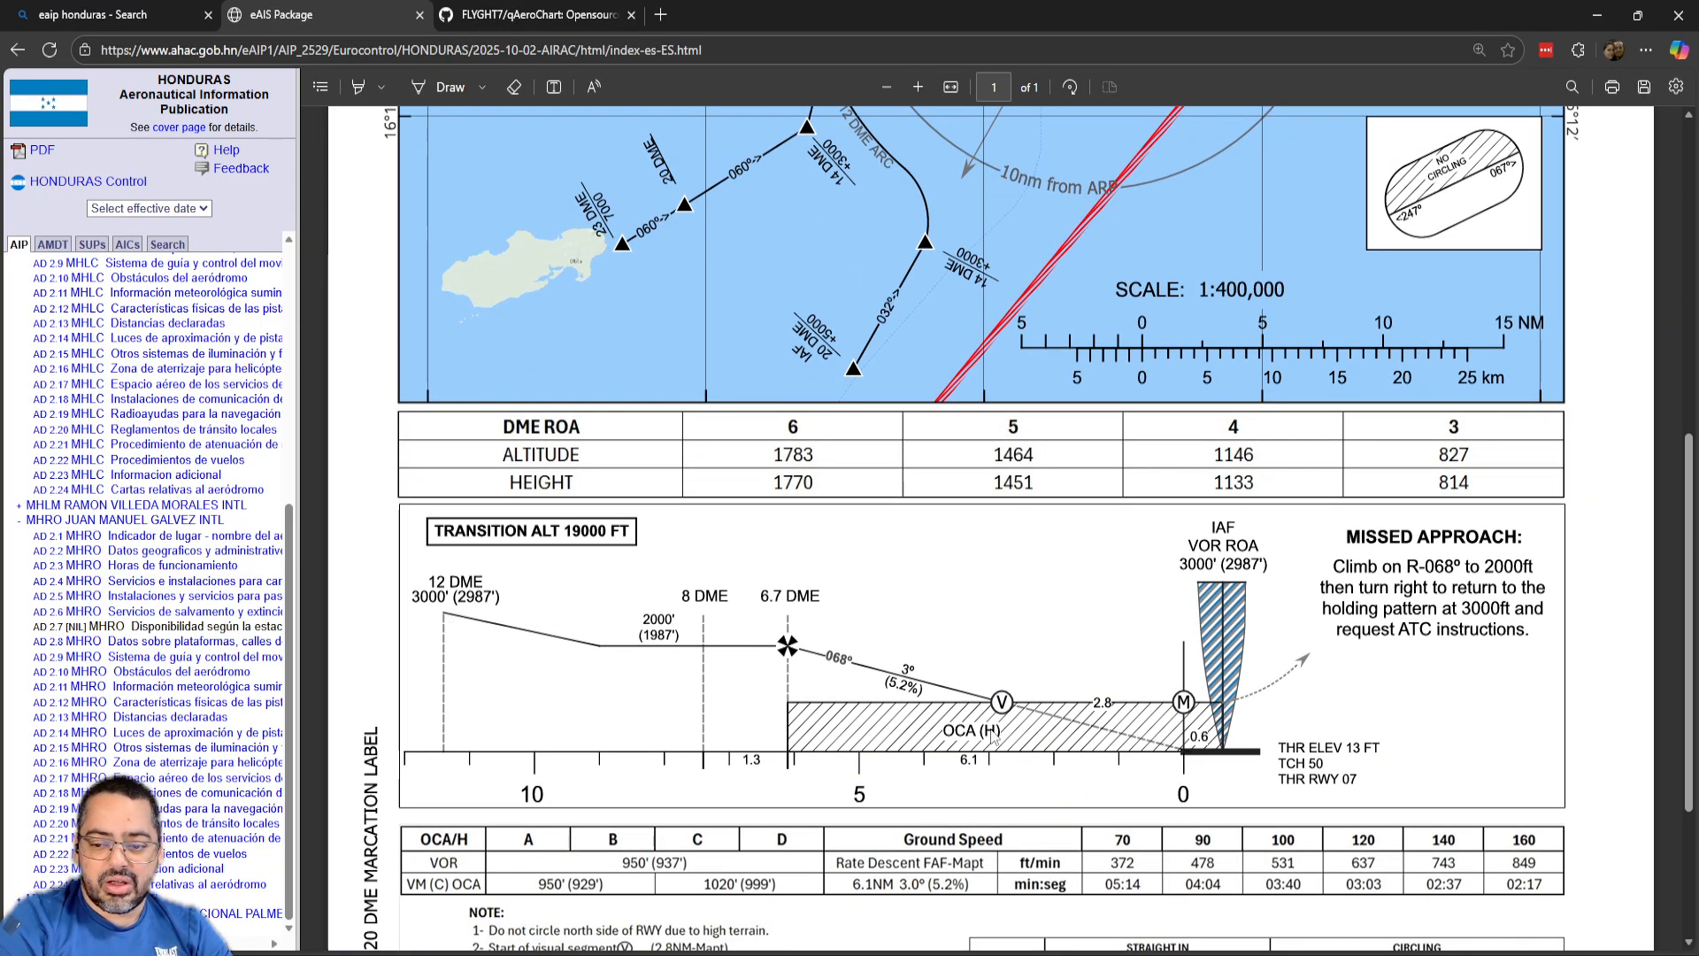
Switch to QGIS and pick a new profile origin in the empty map area west of the runway, at about X=358313, Y=1700671
click(1599, 16)
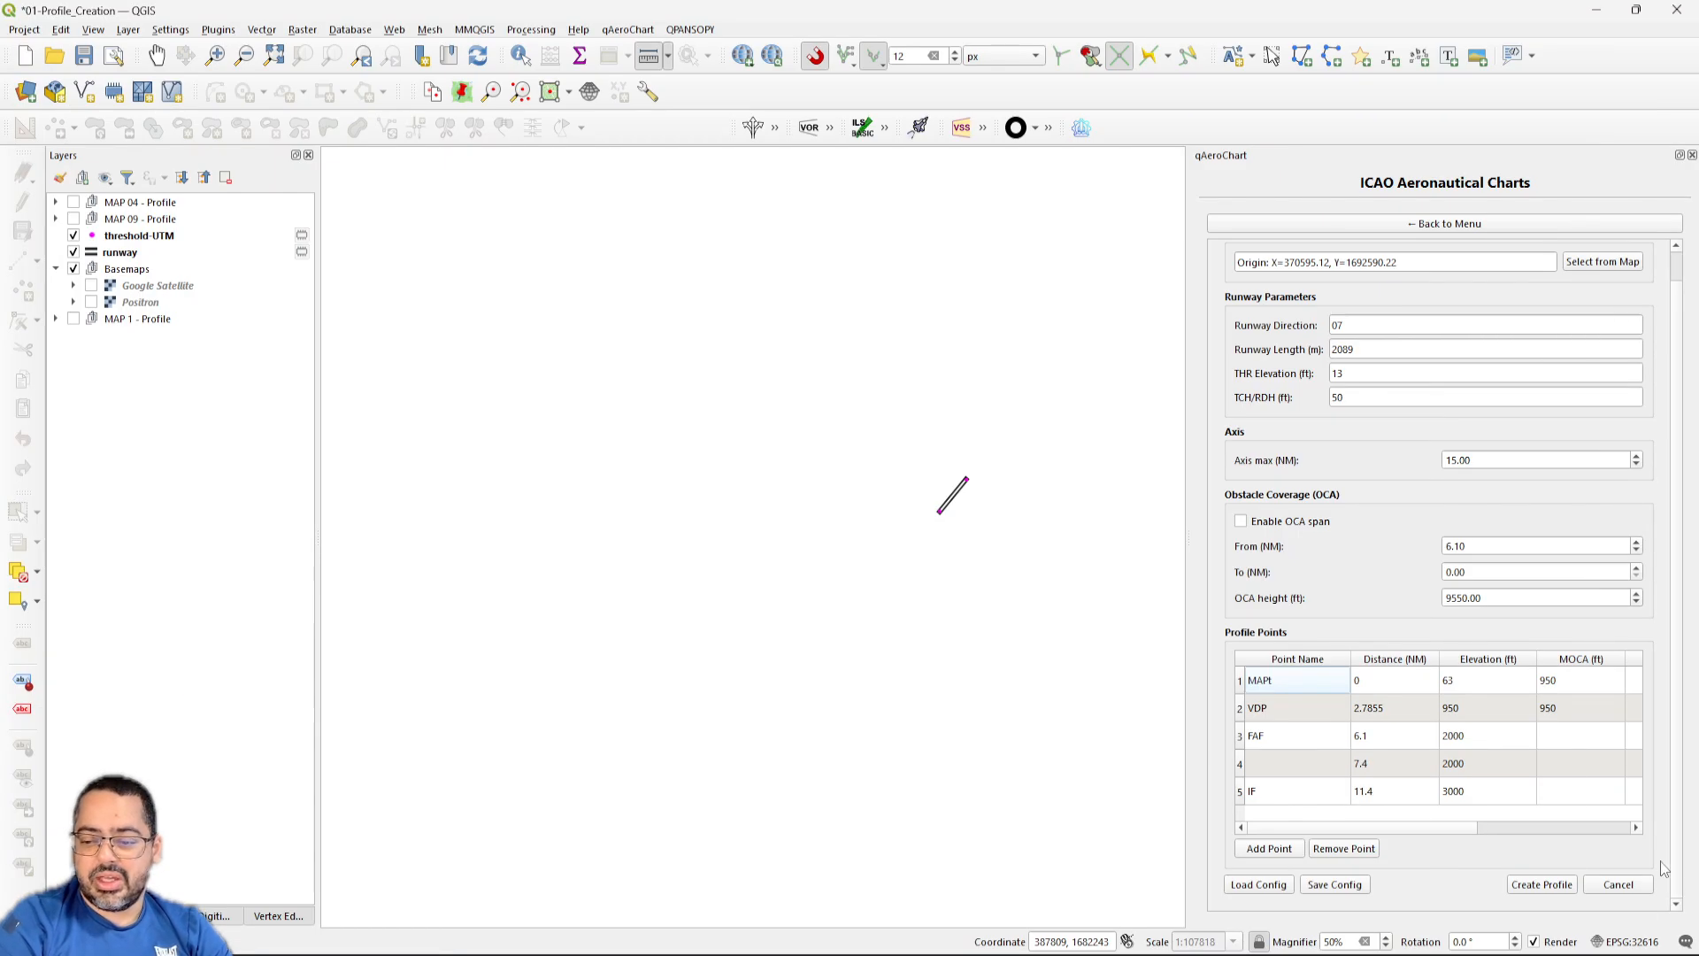
drag(1677, 889, 1689, 534)
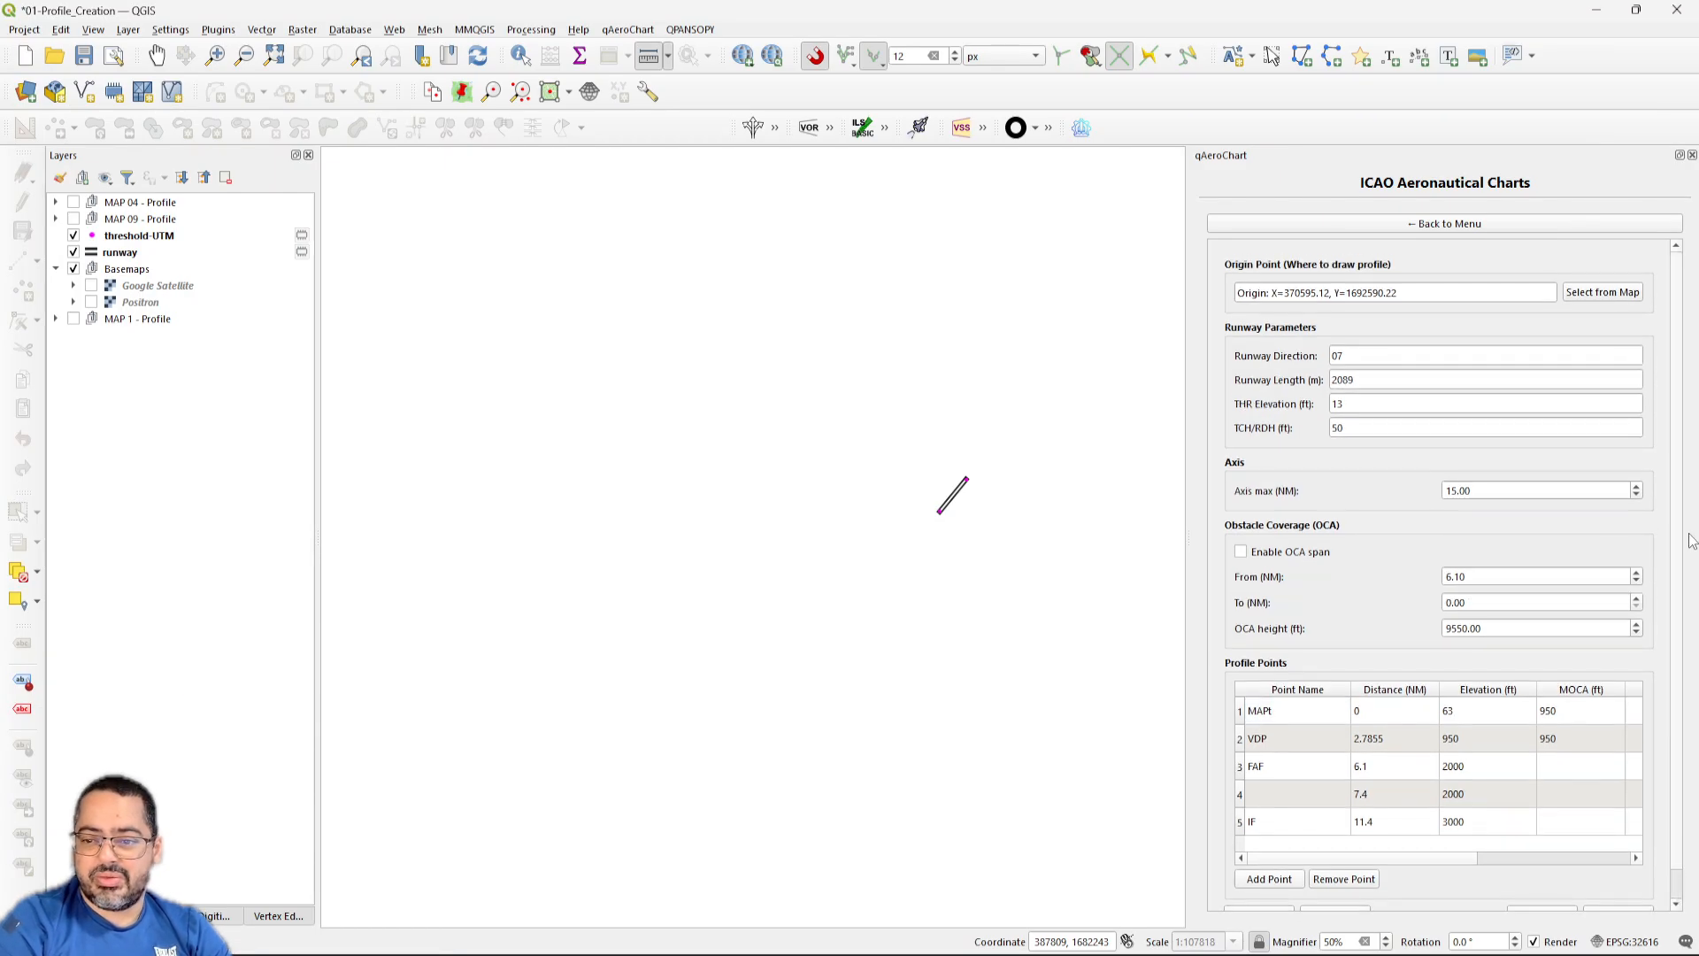
click(1590, 295)
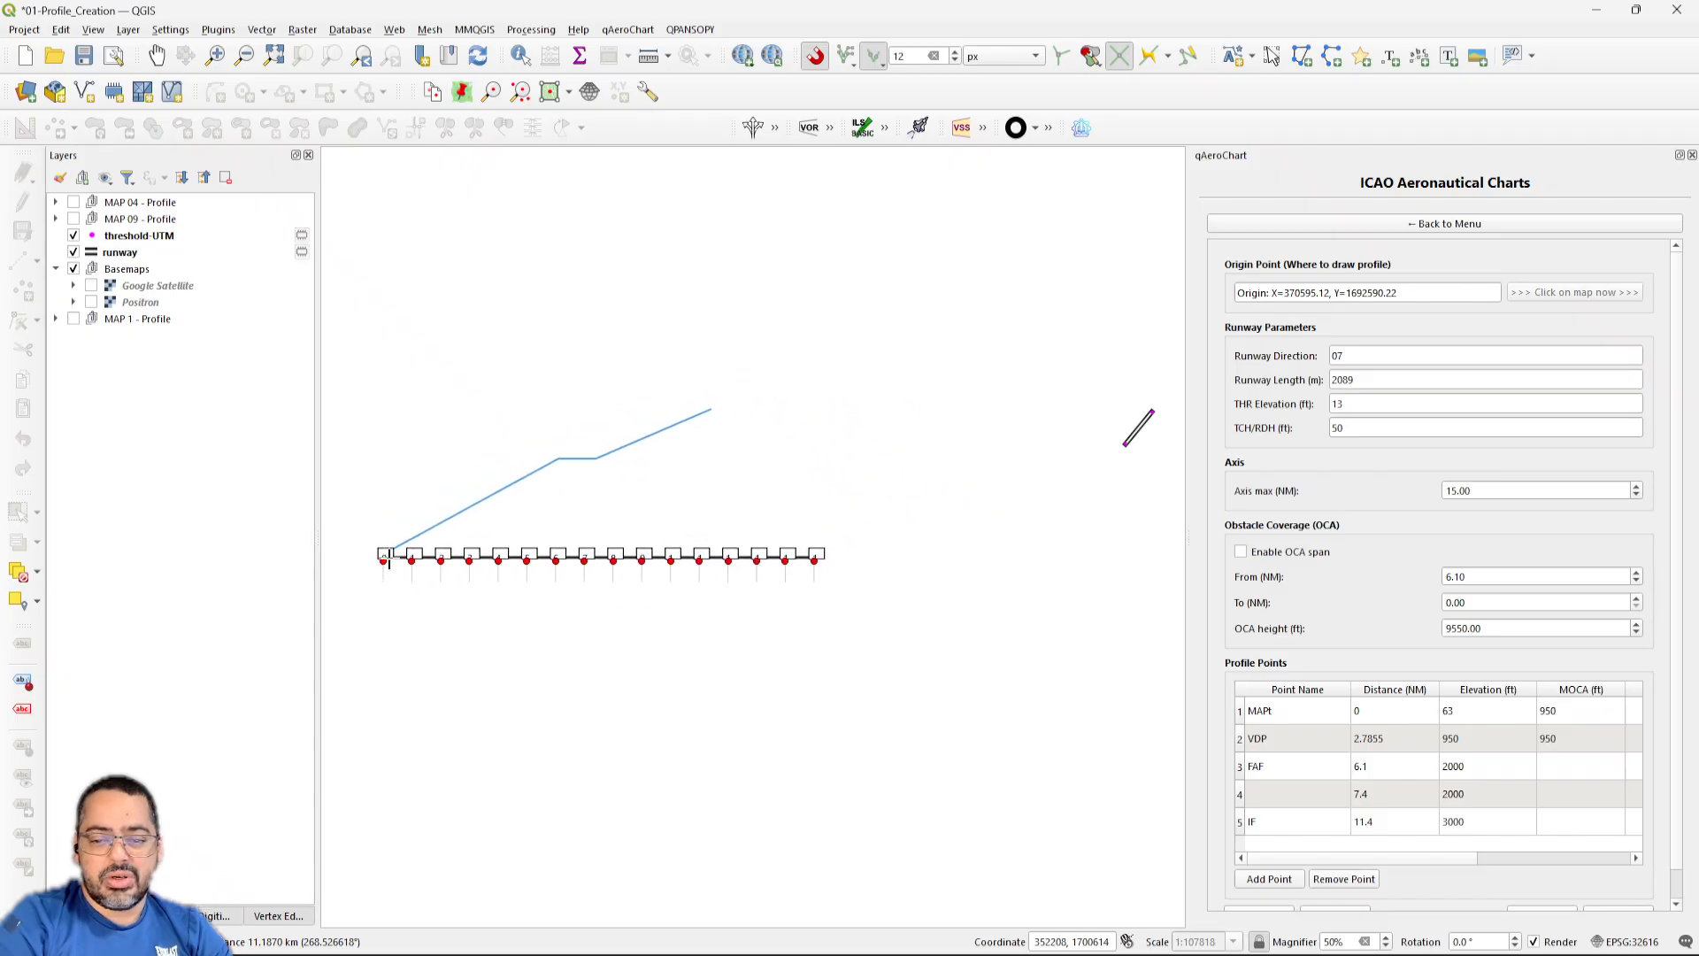
mouse_move(410, 552)
mouse_down()
mouse_move(316, 566)
mouse_move(419, 571)
mouse_up()
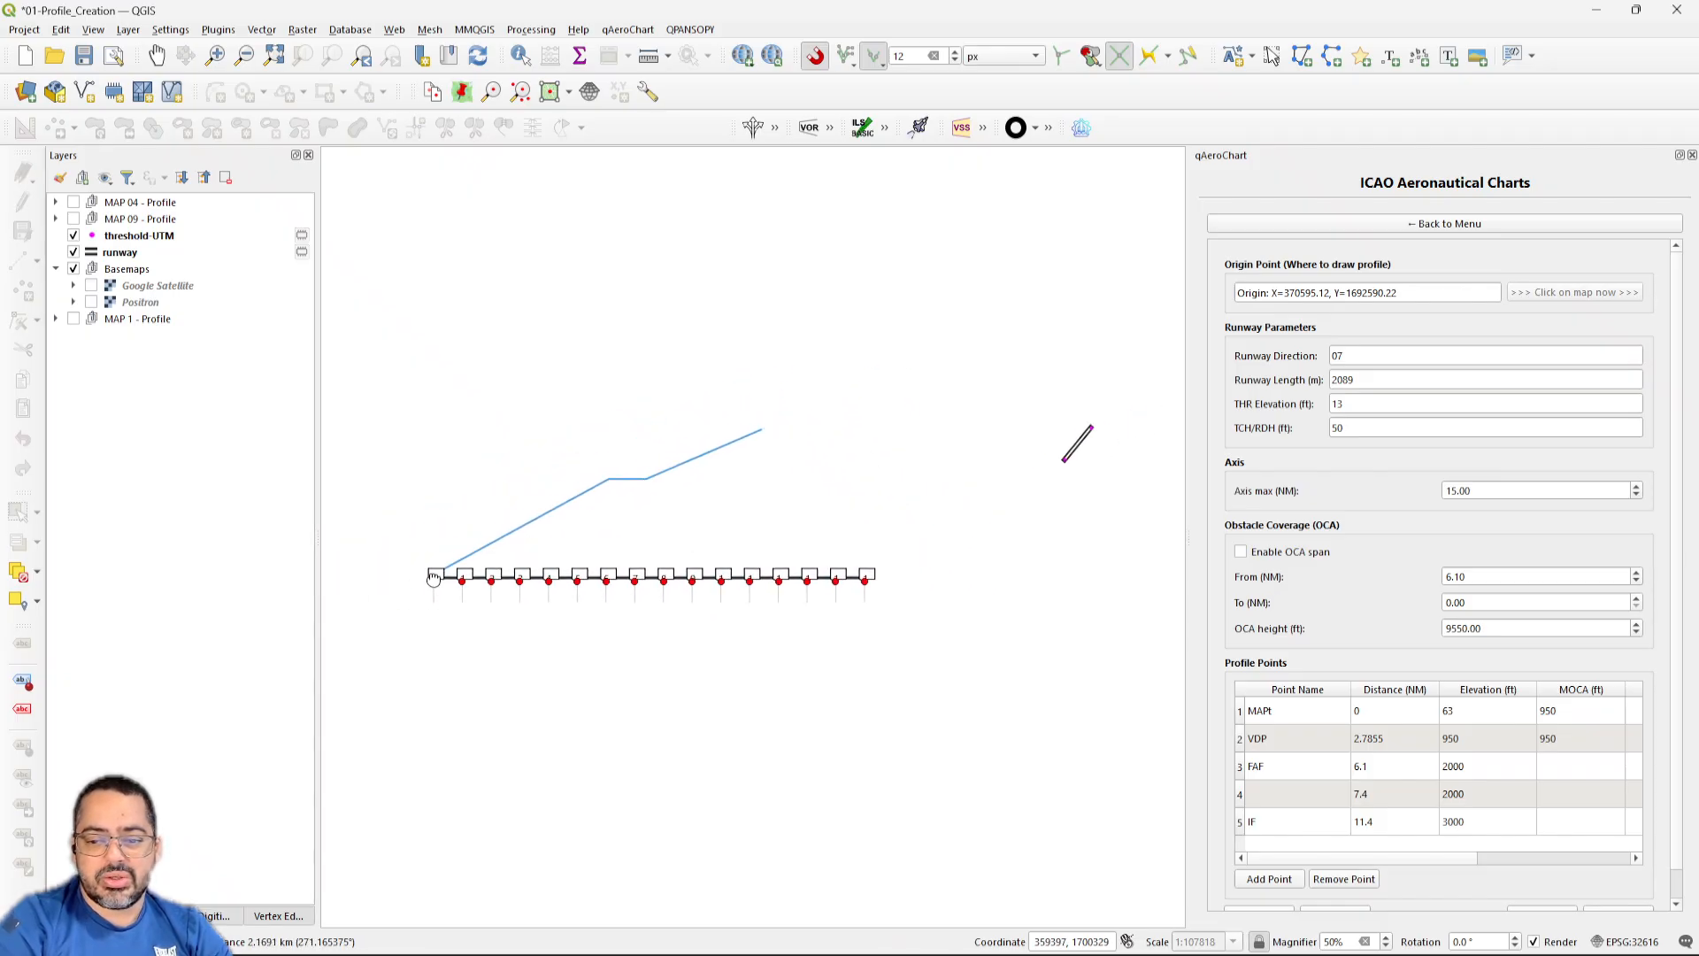
click(416, 571)
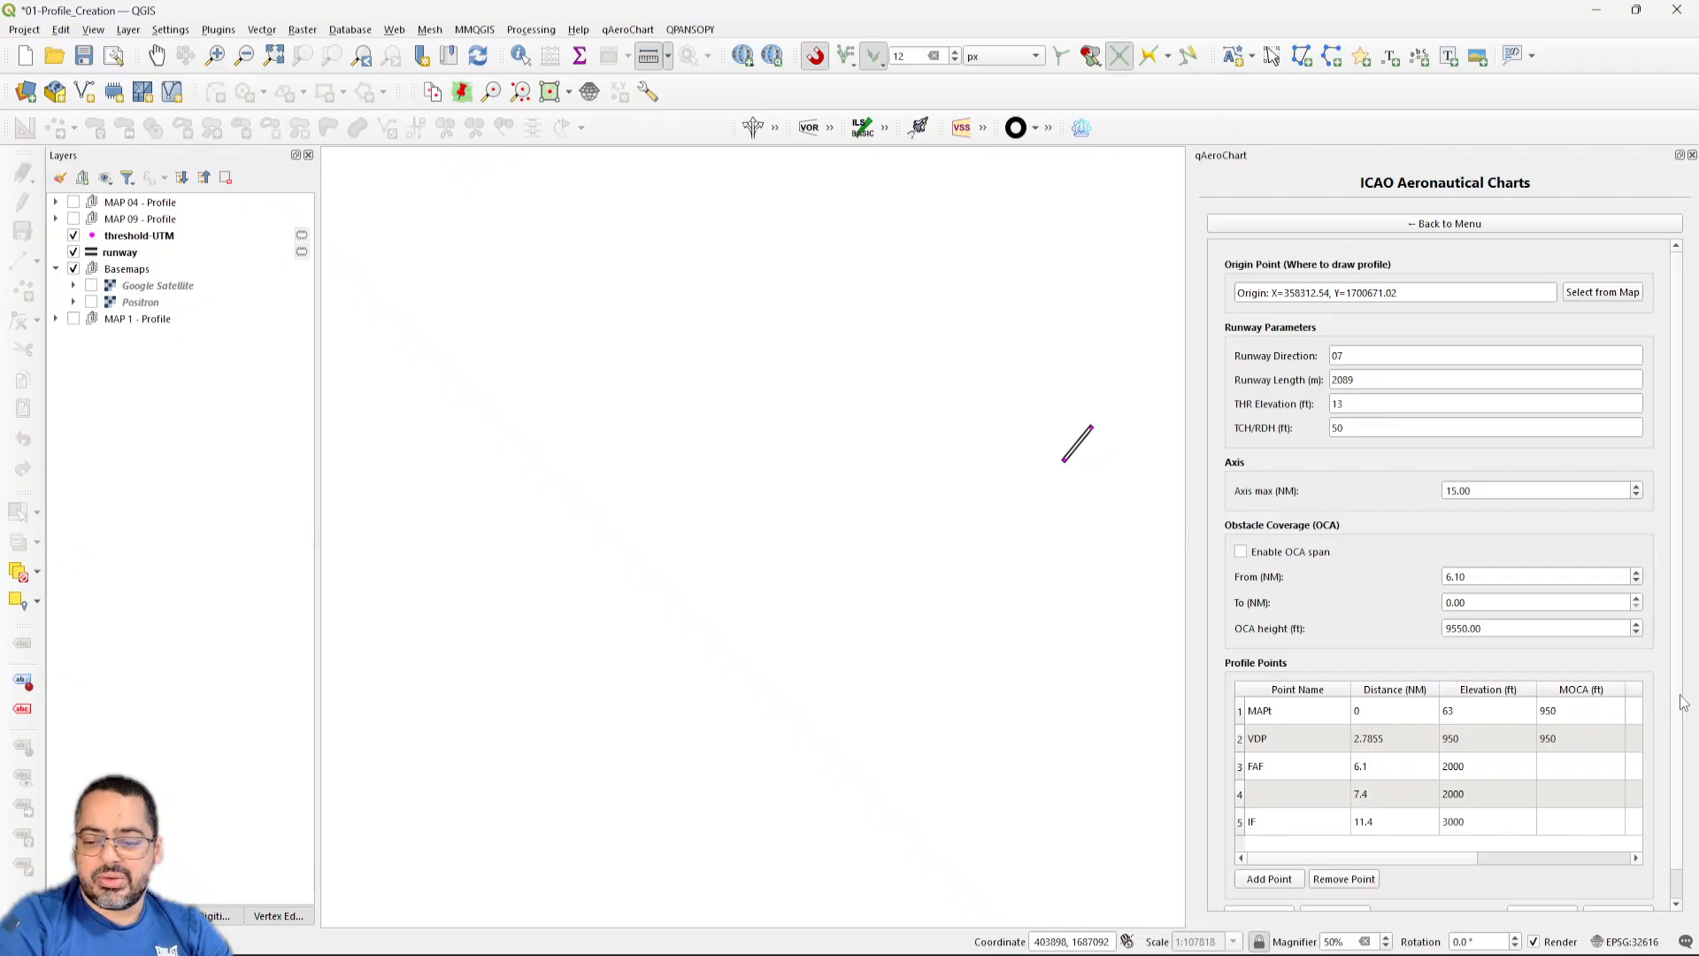
Create the runway 07 profile chart from the entered runway parameters and the five listed profile points
scroll(1684, 704, down, 1)
click(1555, 886)
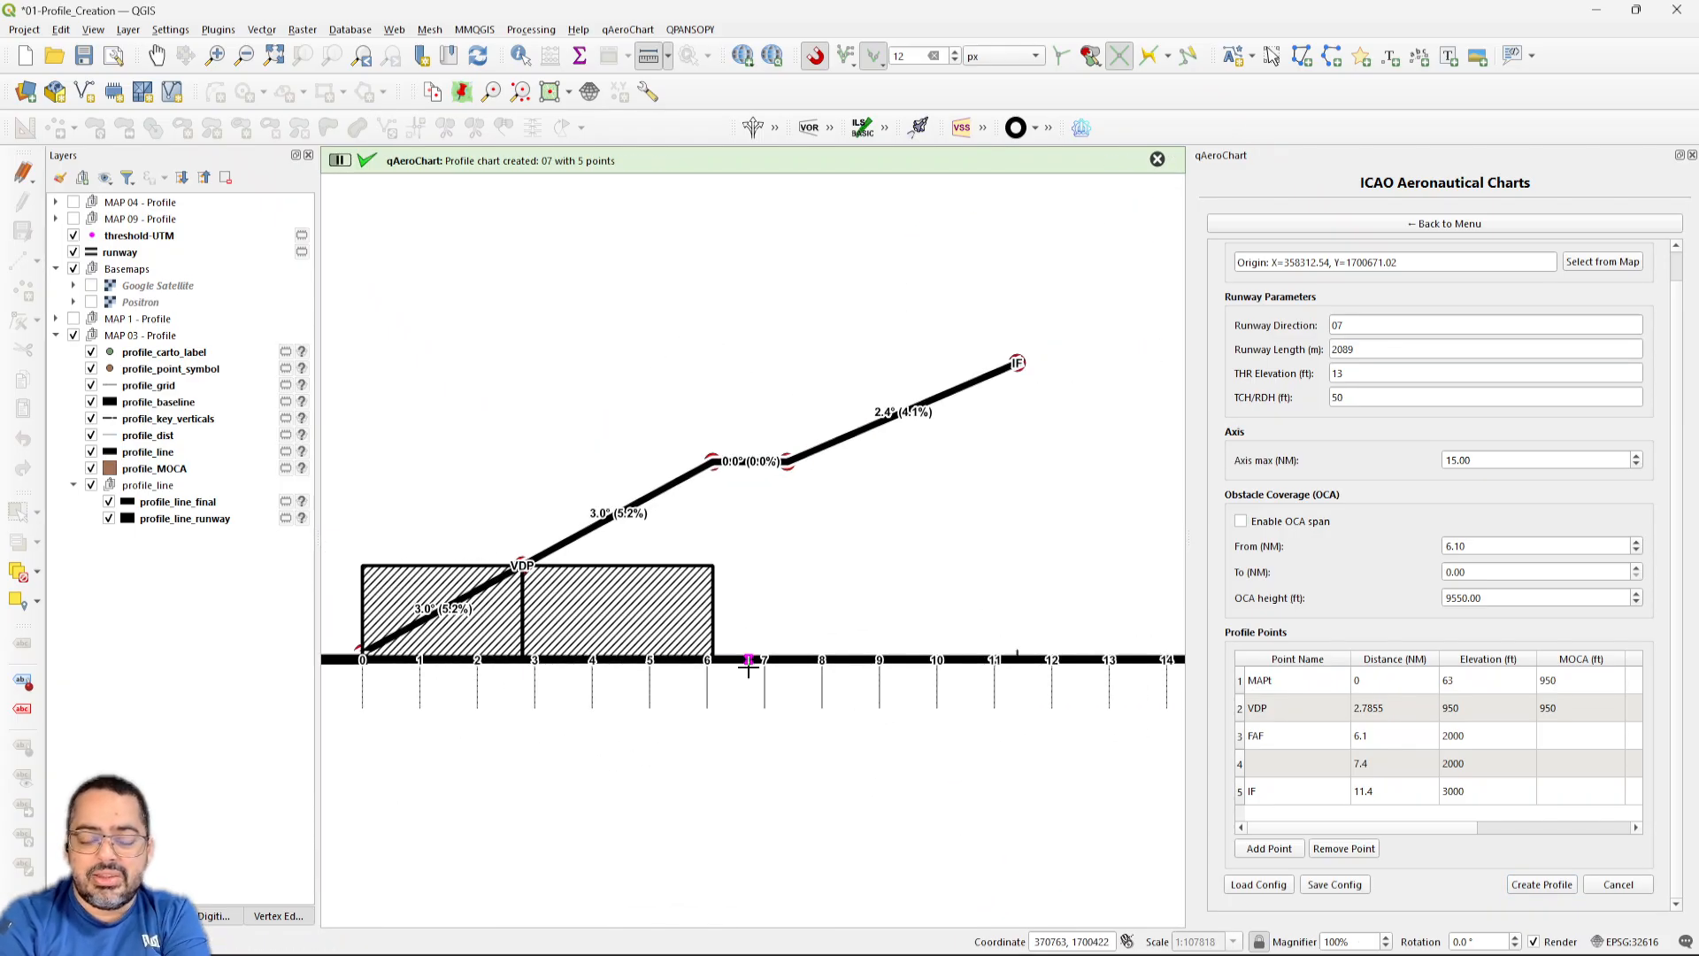
mouse_move(748, 670)
mouse_down()
mouse_move(687, 656)
mouse_move(661, 676)
mouse_move(808, 662)
mouse_up()
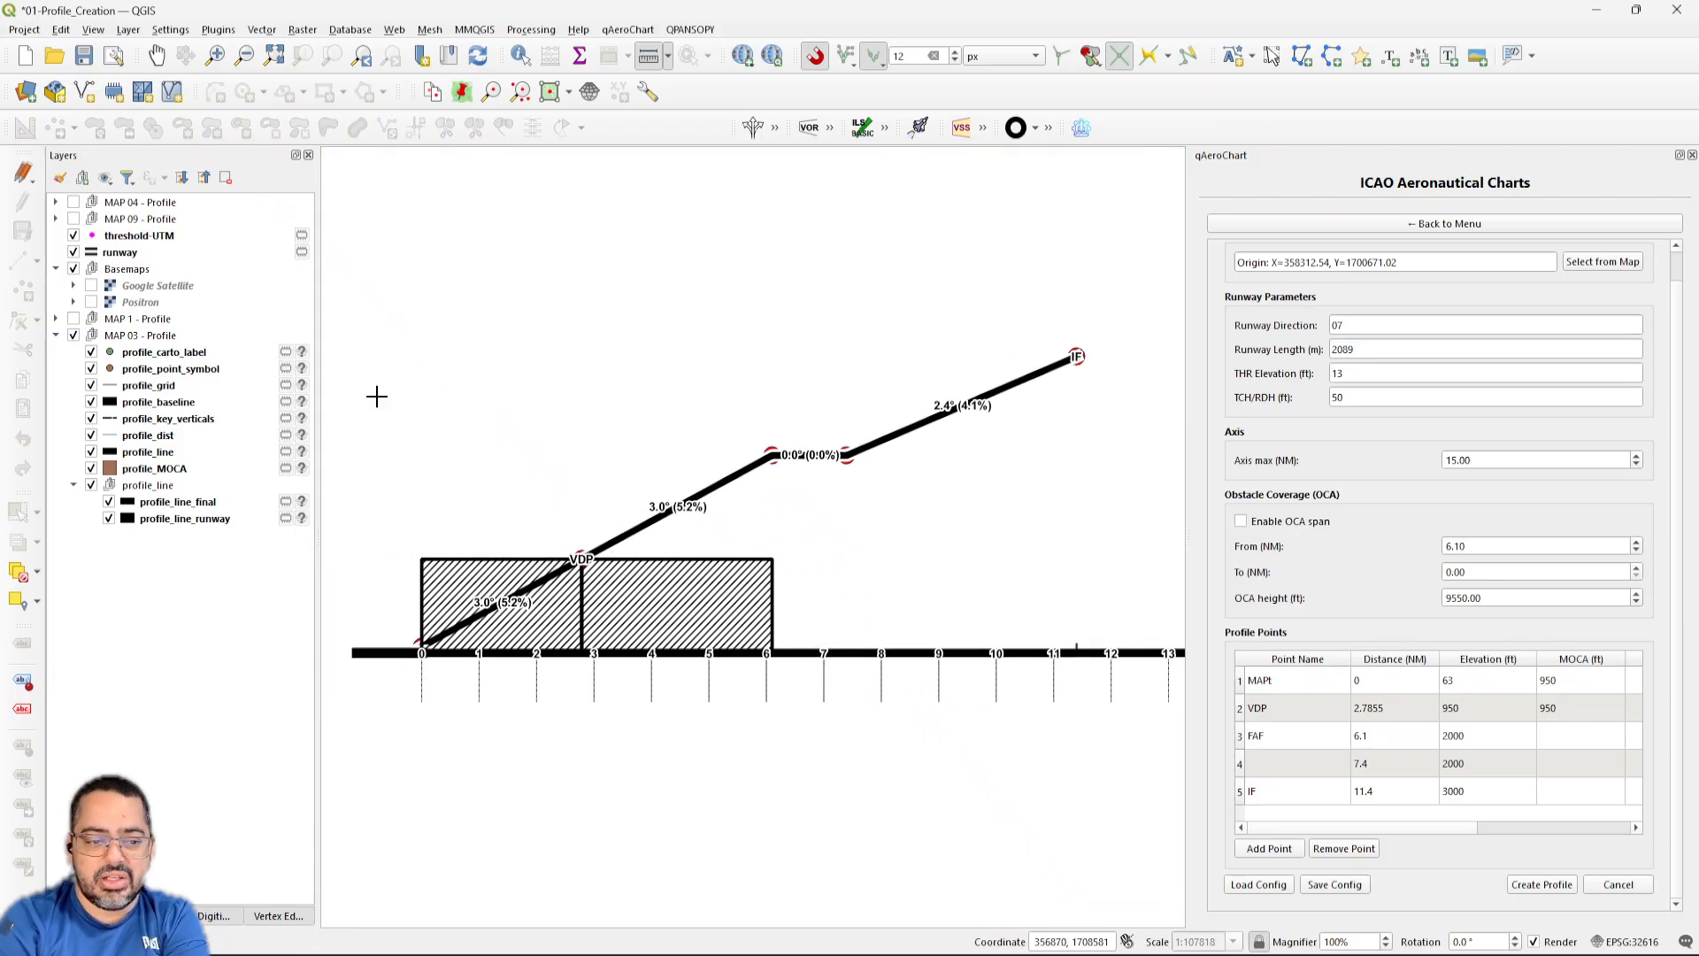
Hide the MAP 03 - Profile group, show MAP 1 - Profile instead, and zoom to it to examine its drawing
click(73, 334)
click(74, 319)
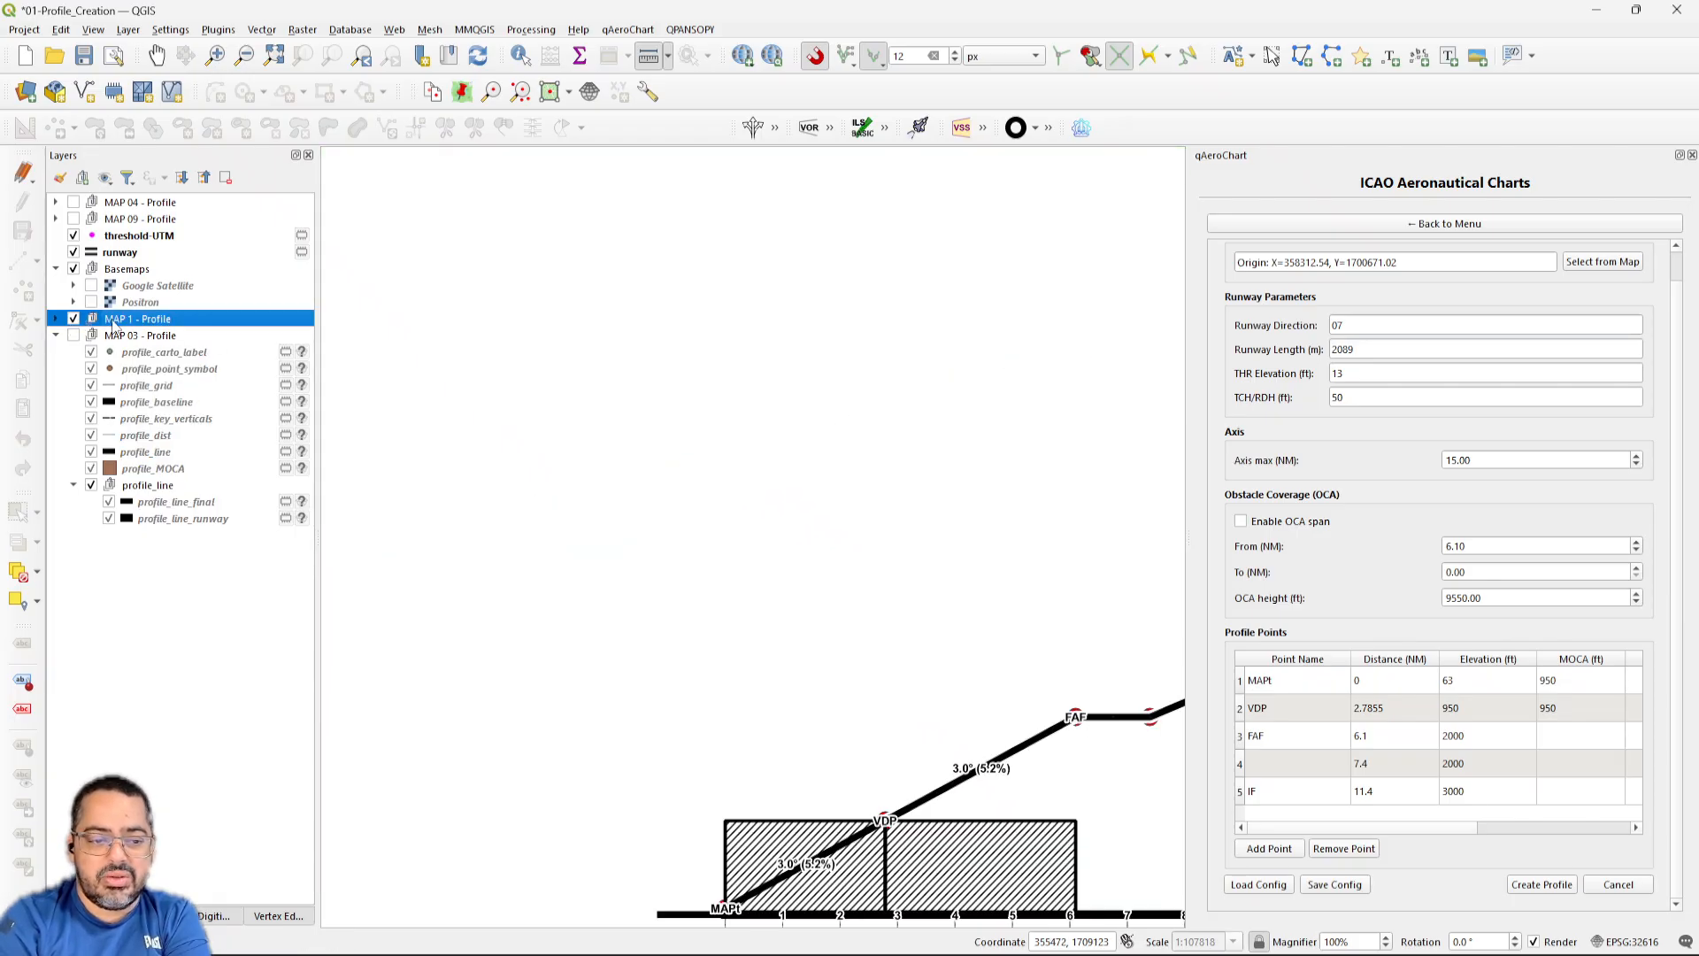
right_click(124, 320)
click(177, 329)
drag(678, 547, 630, 511)
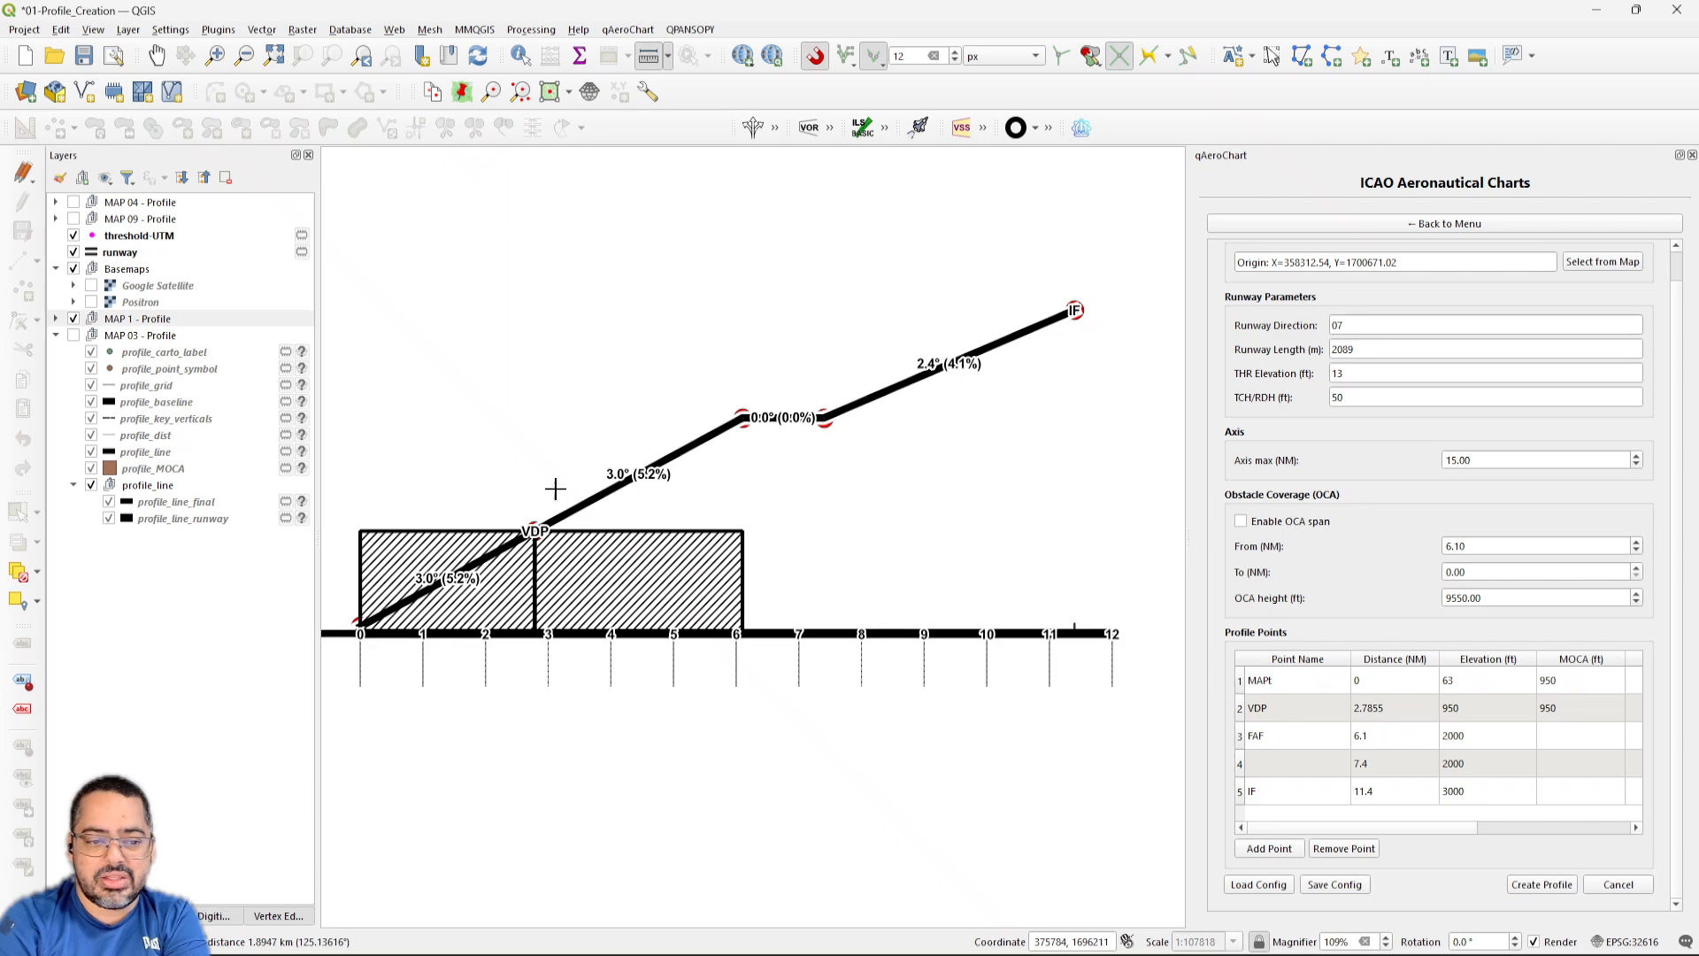
Replace MAP 1 - Profile with the MAP 04 - Profile group on the map and examine its styled profile
click(73, 319)
click(73, 202)
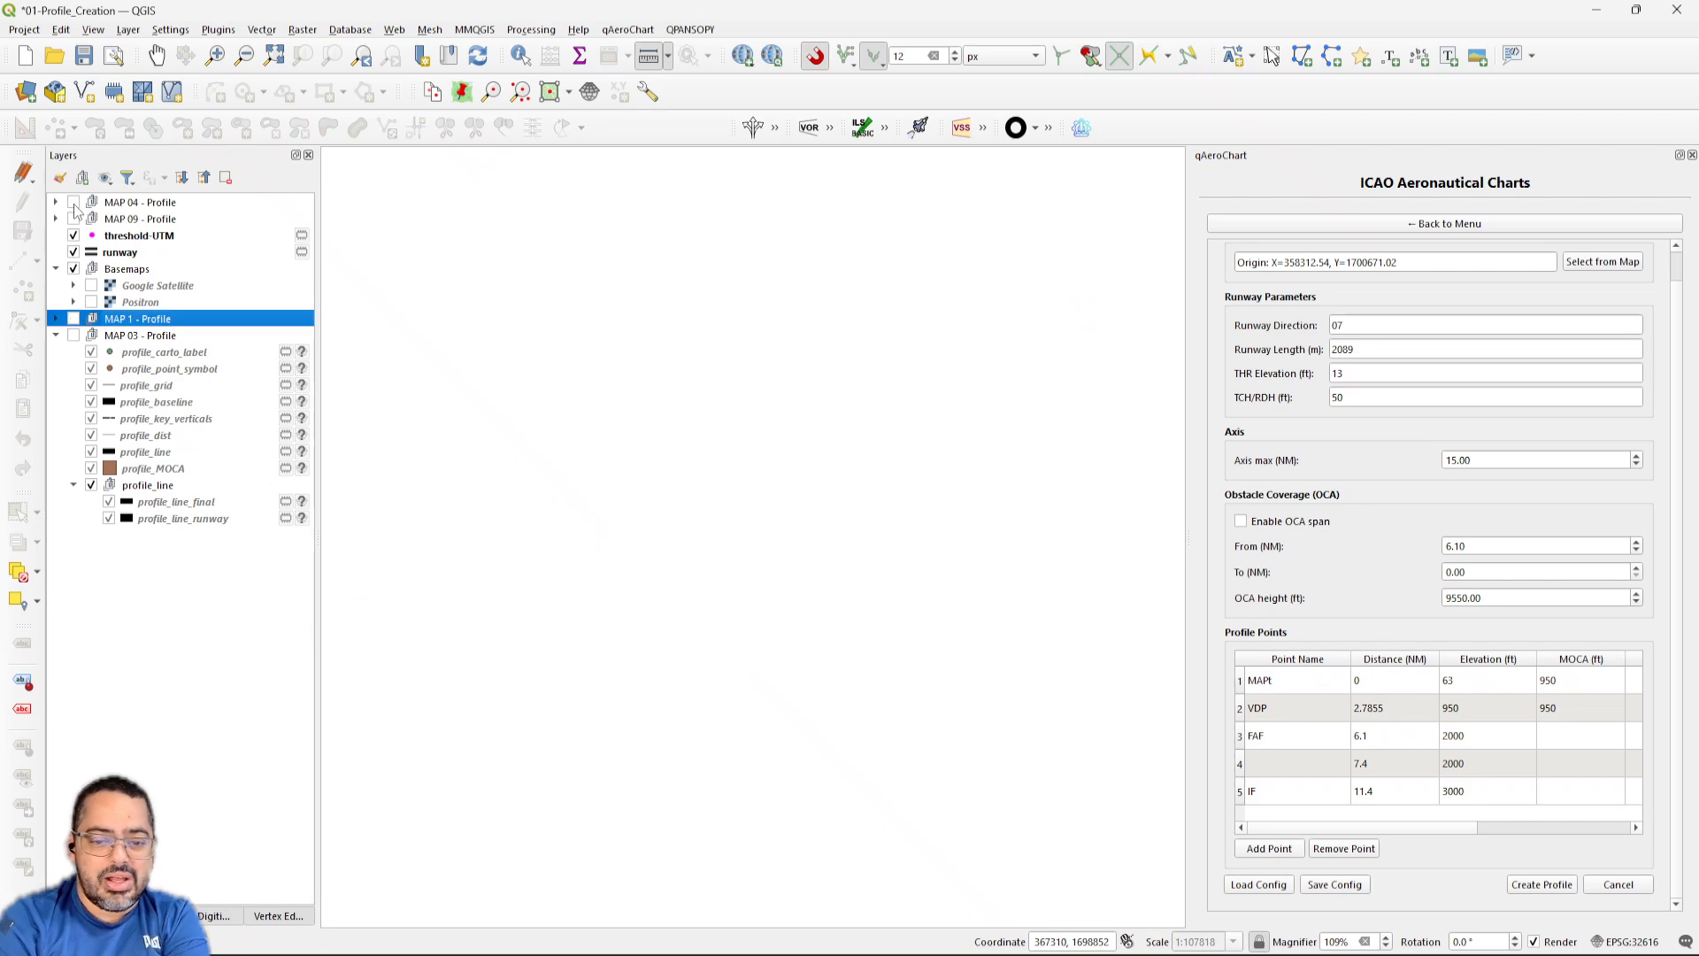
drag(562, 404, 629, 506)
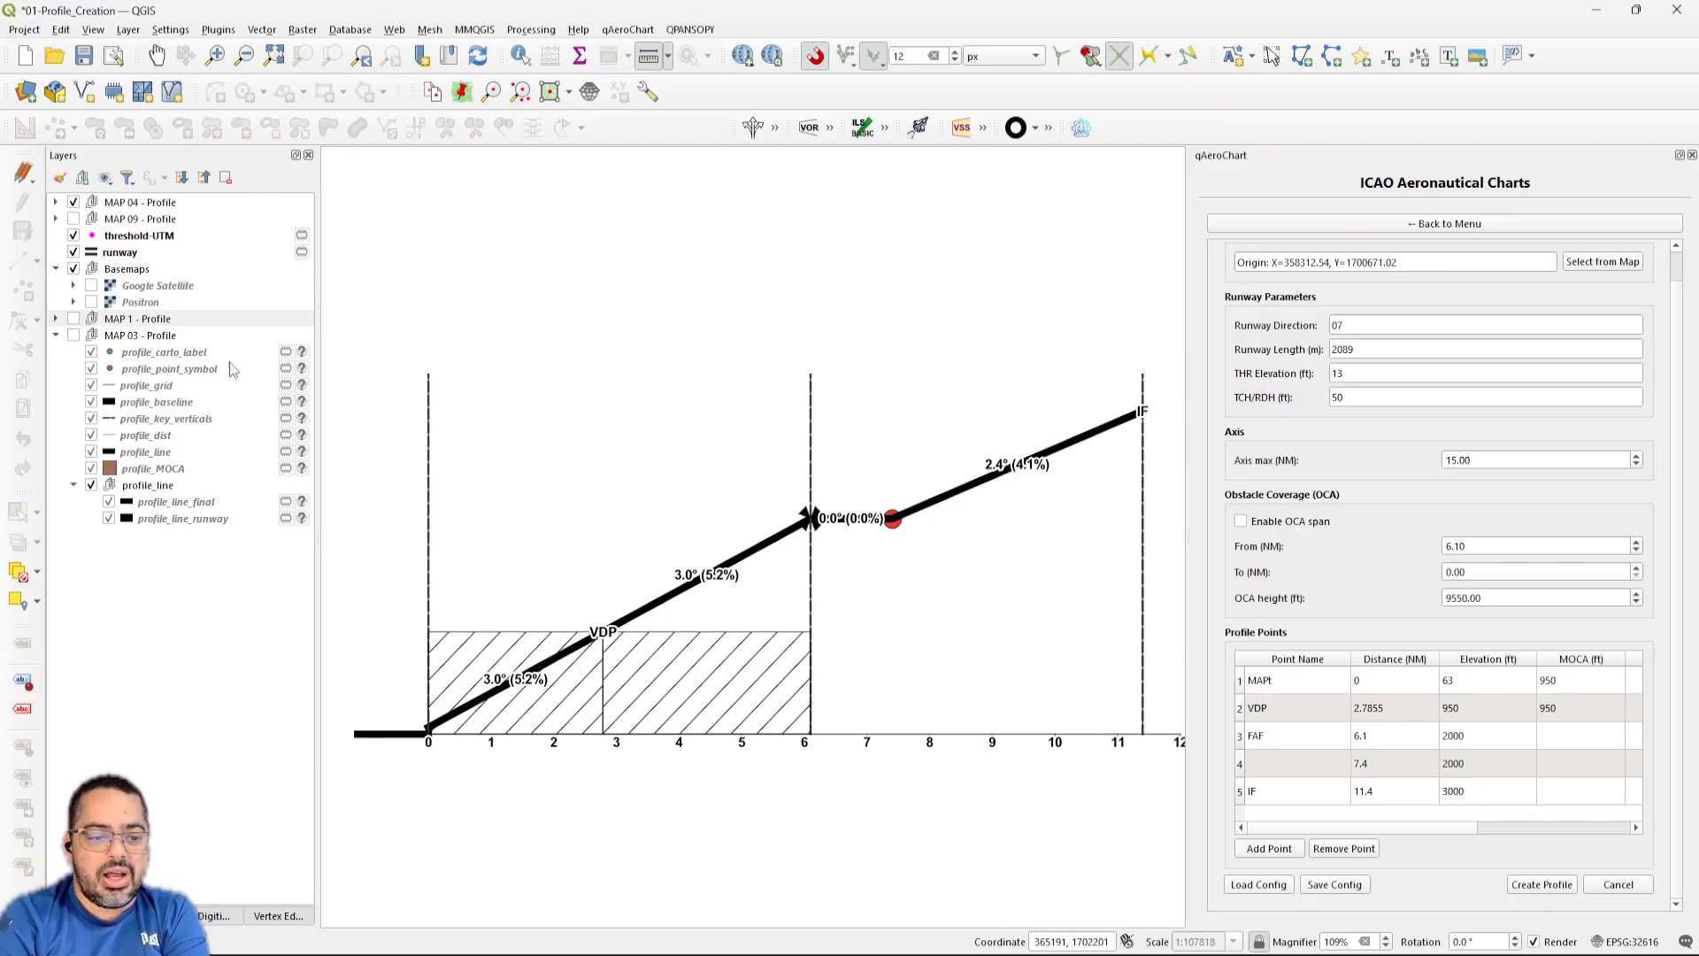
Hide MAP 04 - Profile, show the MAP 03 - Profile group again, and fit the whole profile in the map view
click(73, 203)
click(74, 202)
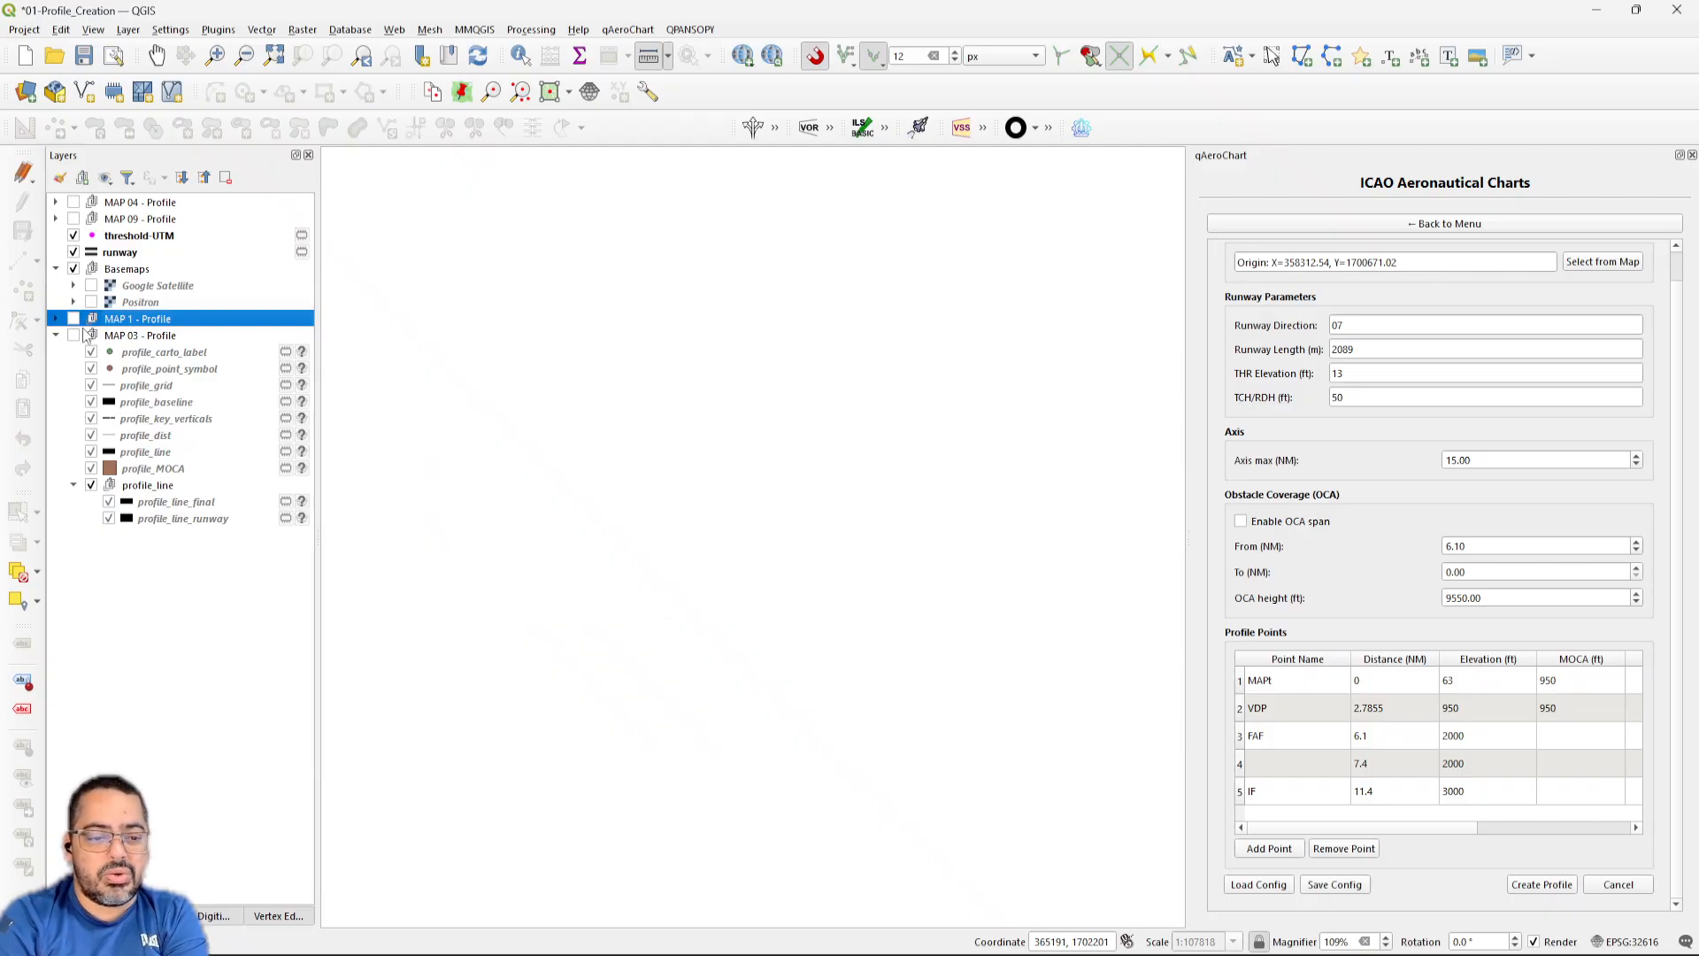
click(73, 335)
scroll(570, 412, down, 5)
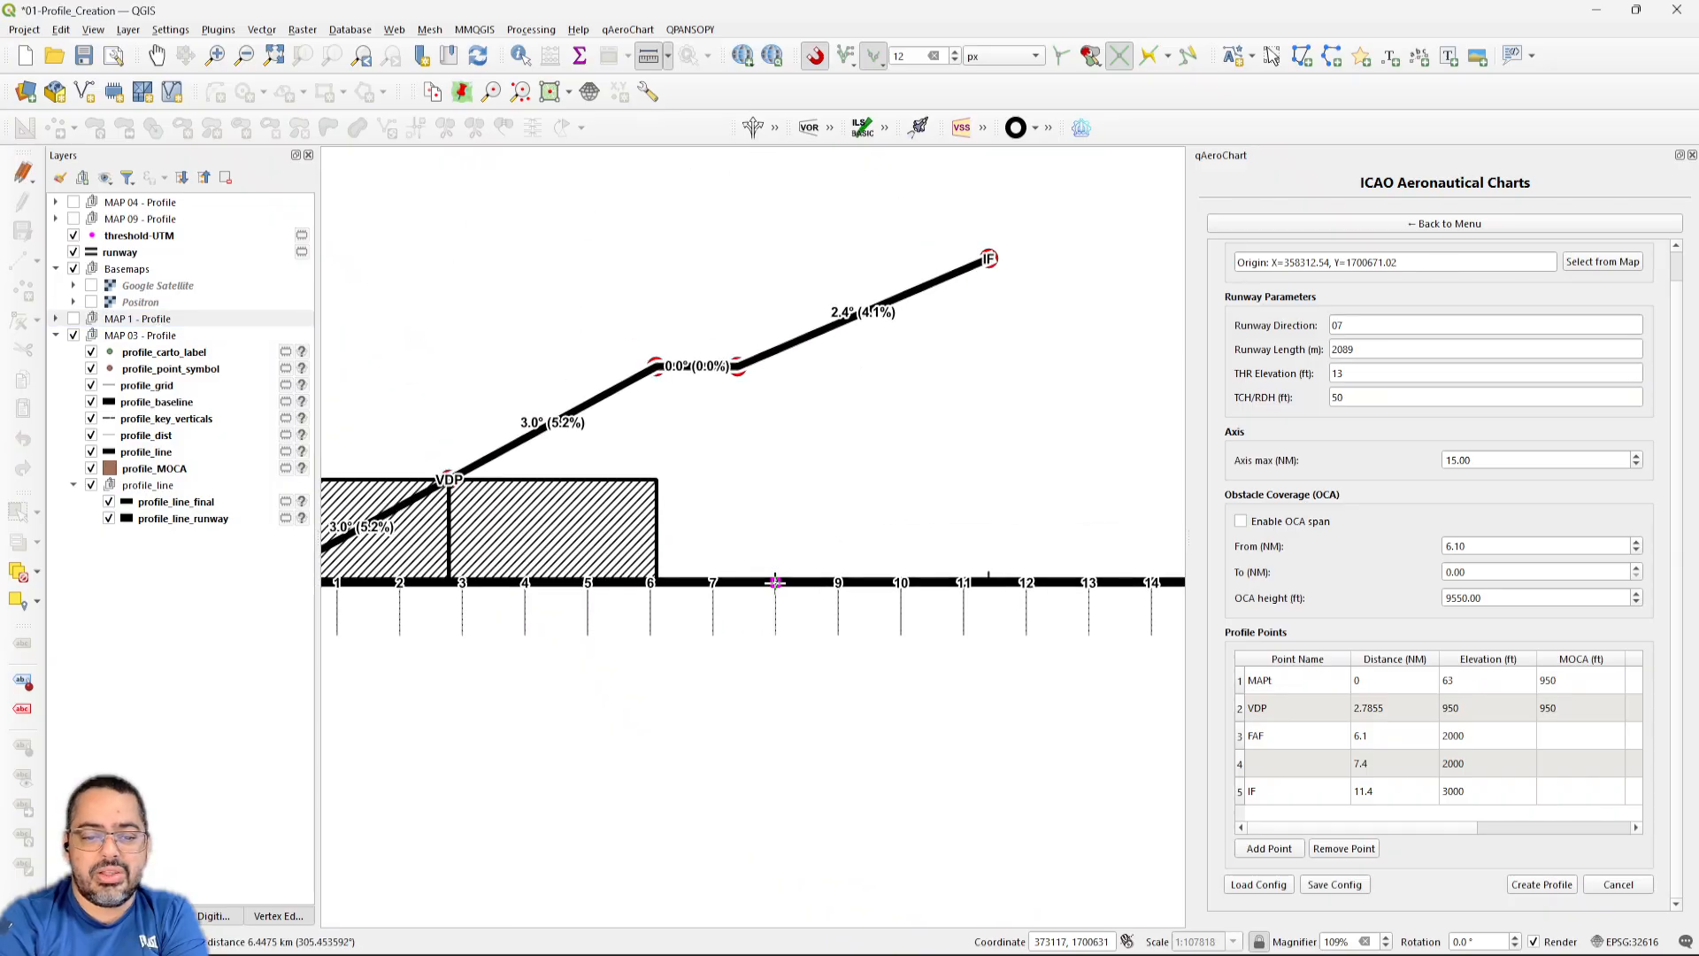
click(215, 56)
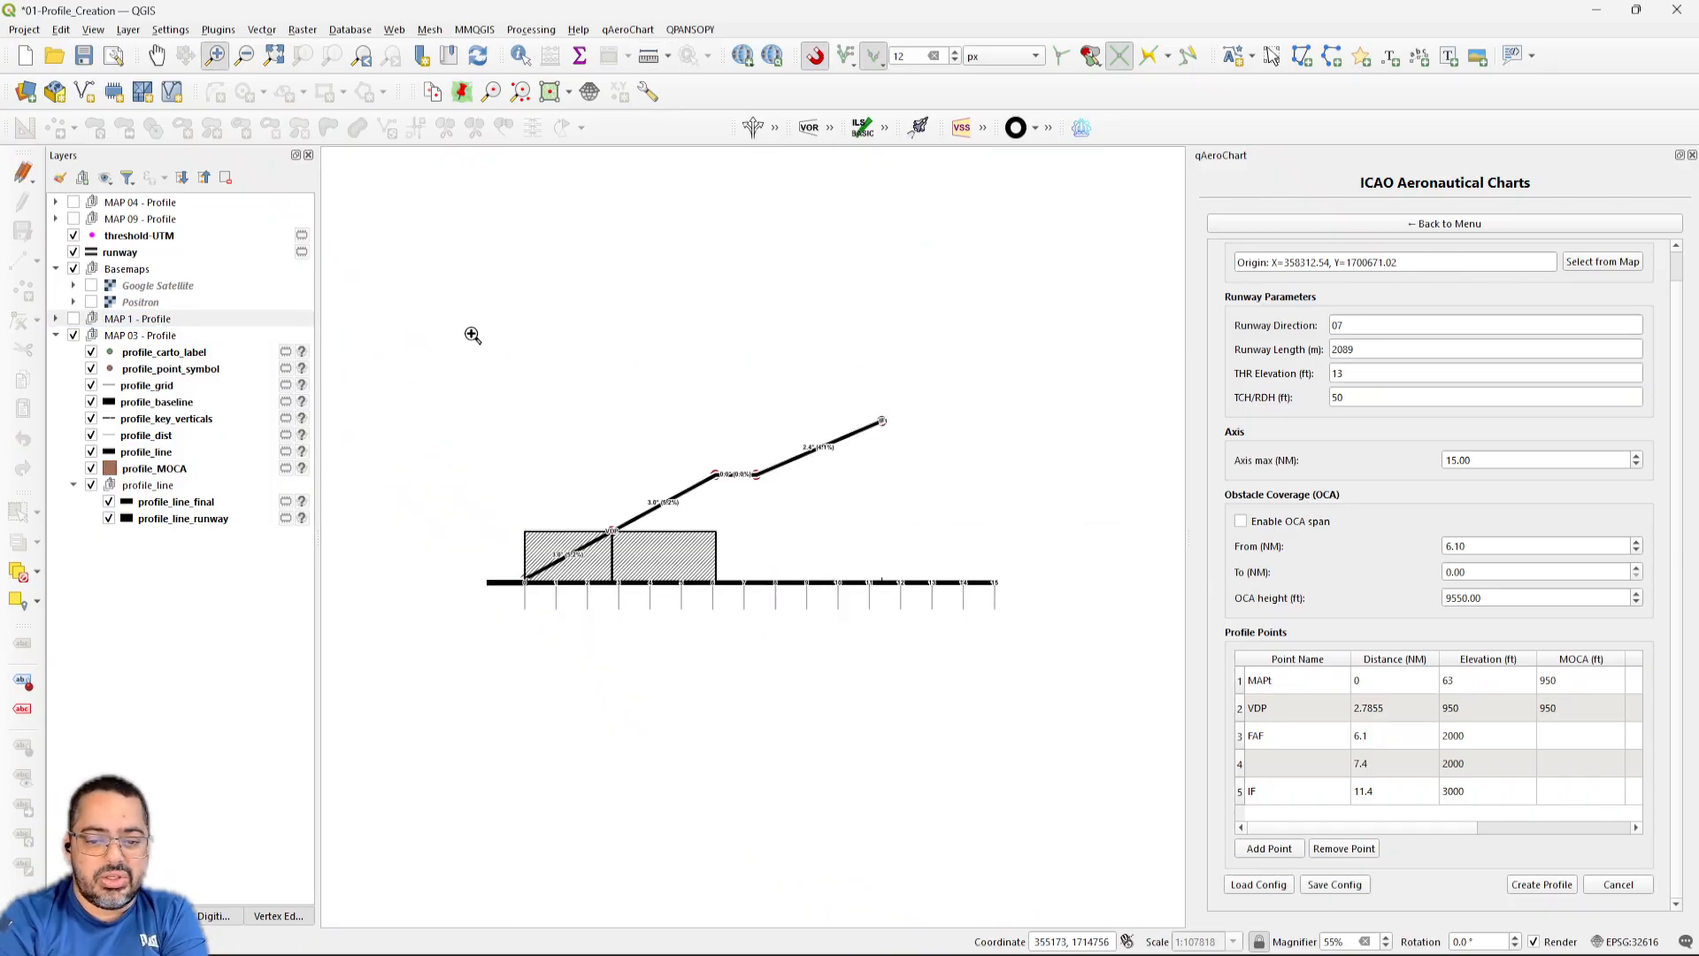
drag(470, 334, 1077, 717)
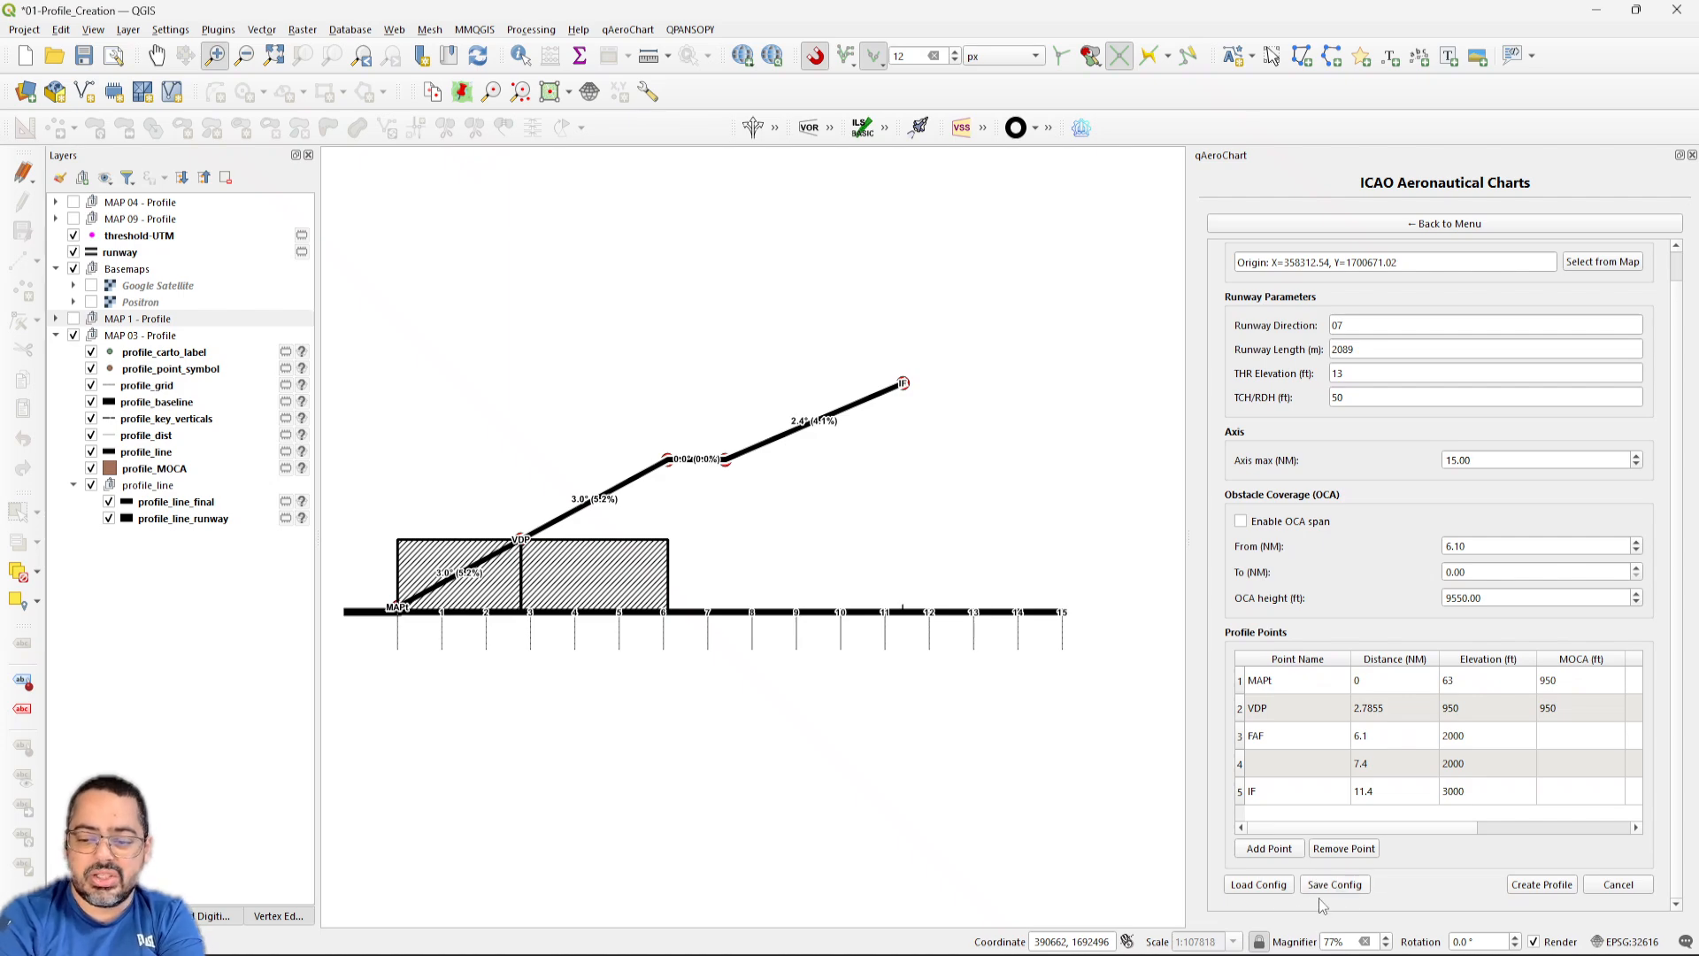
Return to the list of profile charts and reopen the newly created runway 07 profile for editing
click(1402, 227)
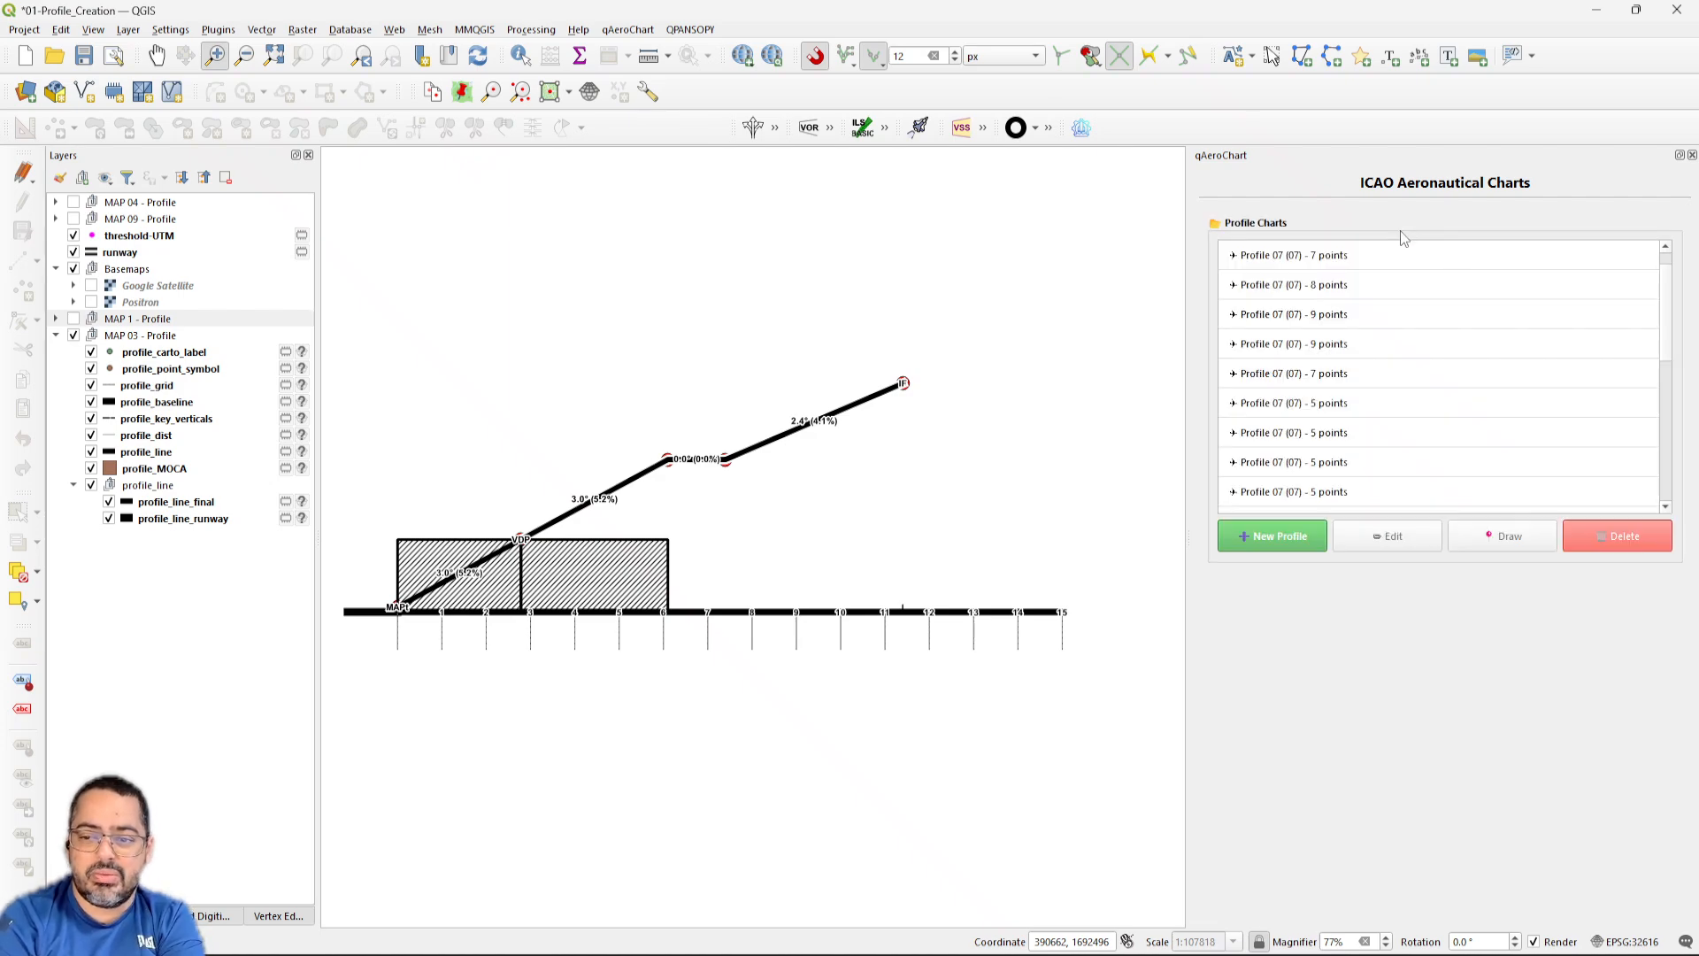
scroll(1480, 369, up, 5)
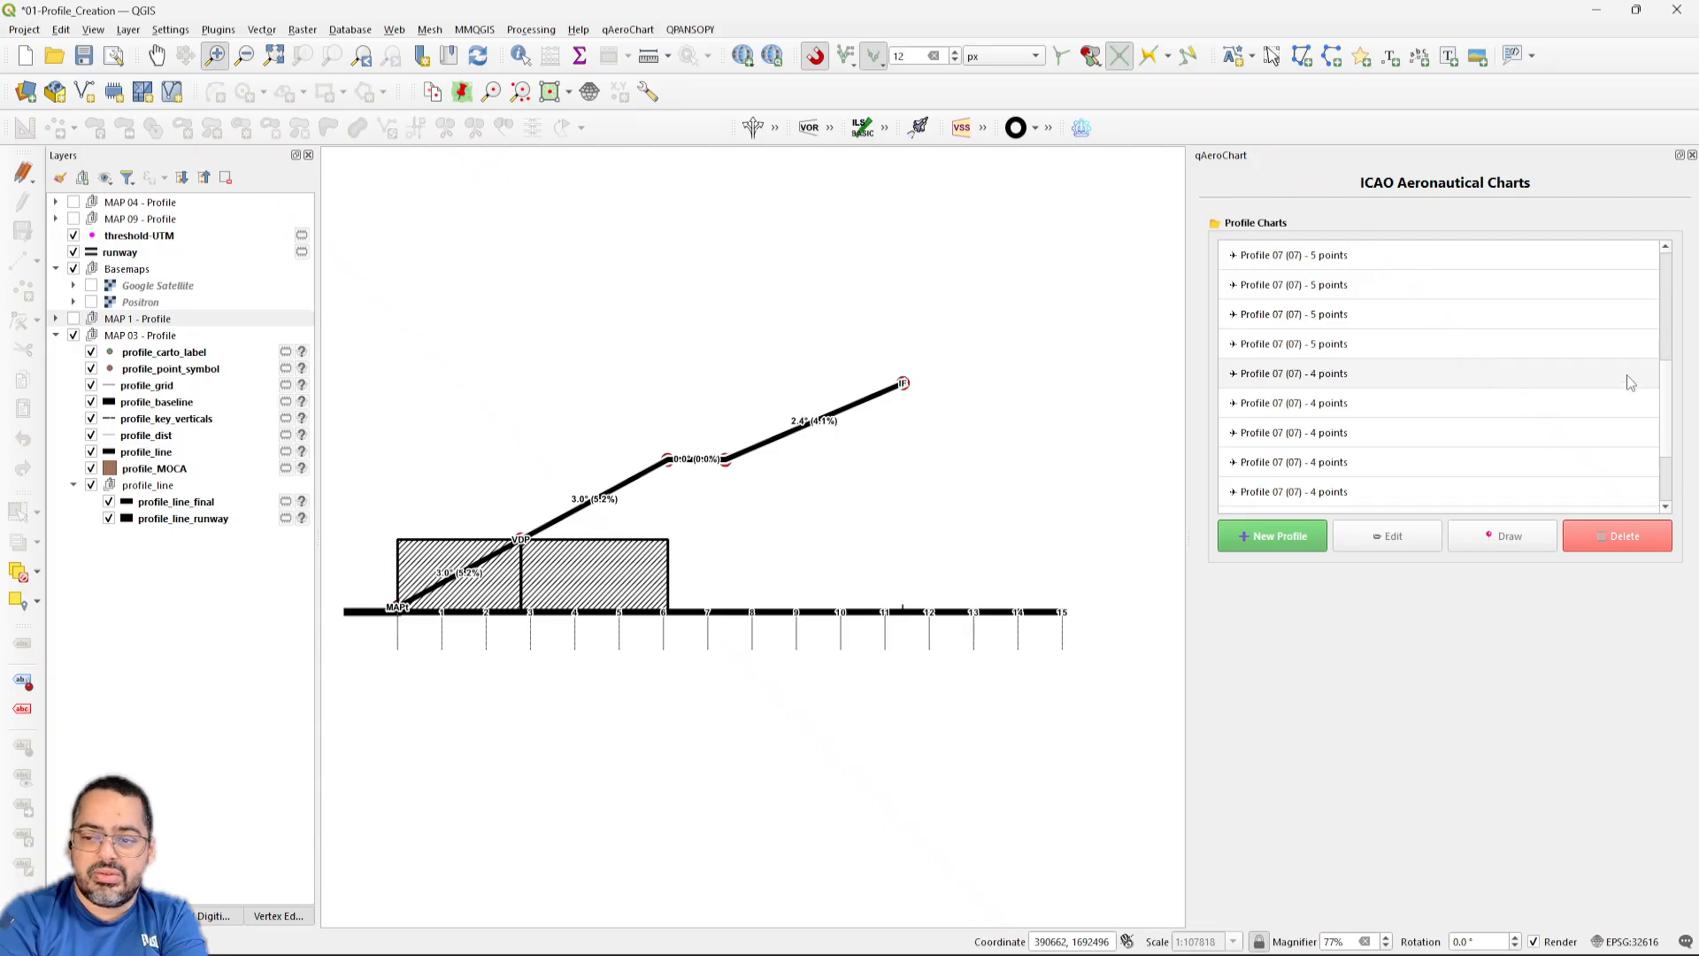
click(1362, 491)
click(1374, 537)
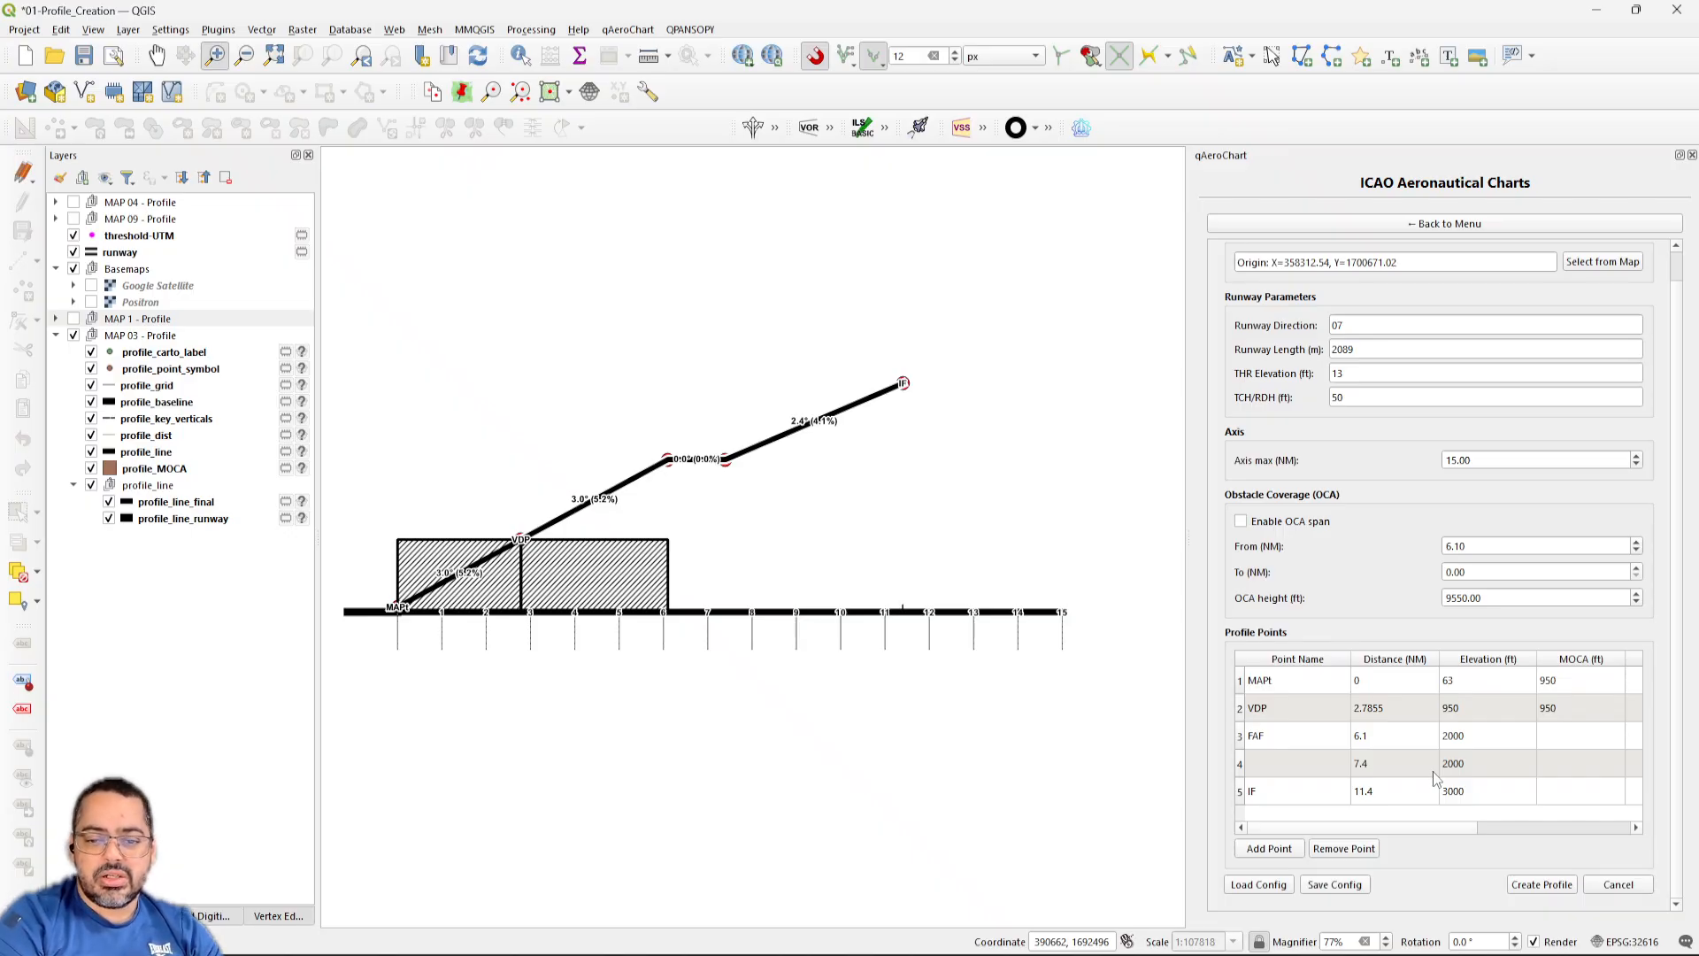
drag(914, 470, 970, 504)
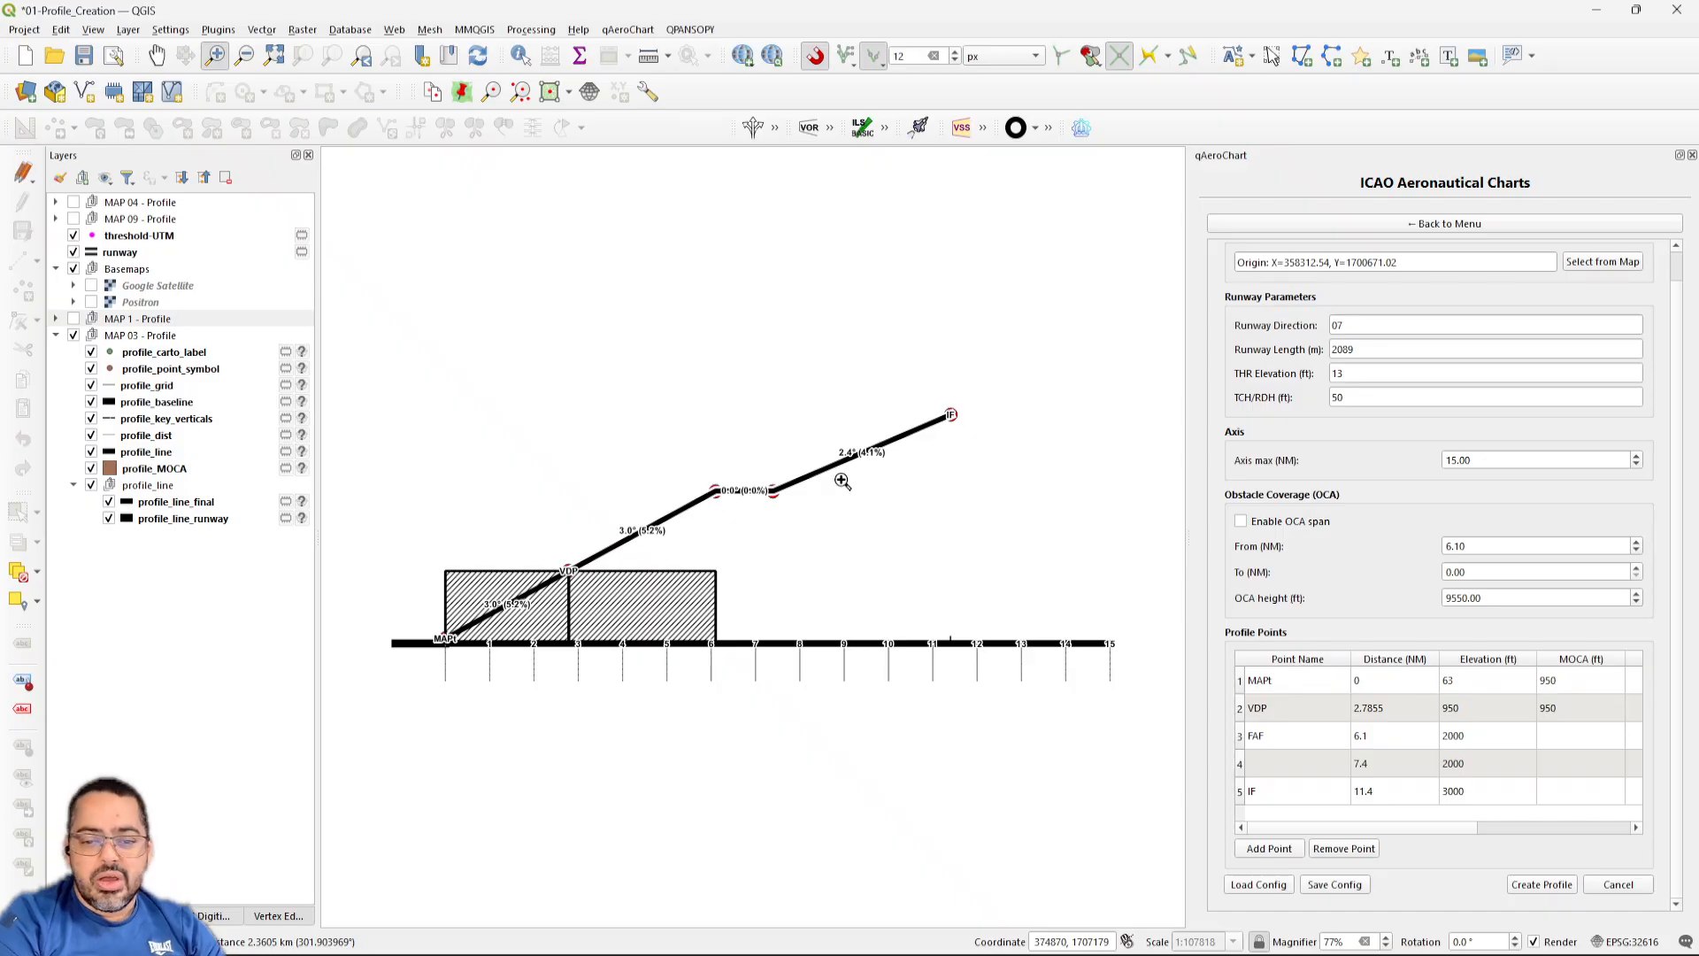